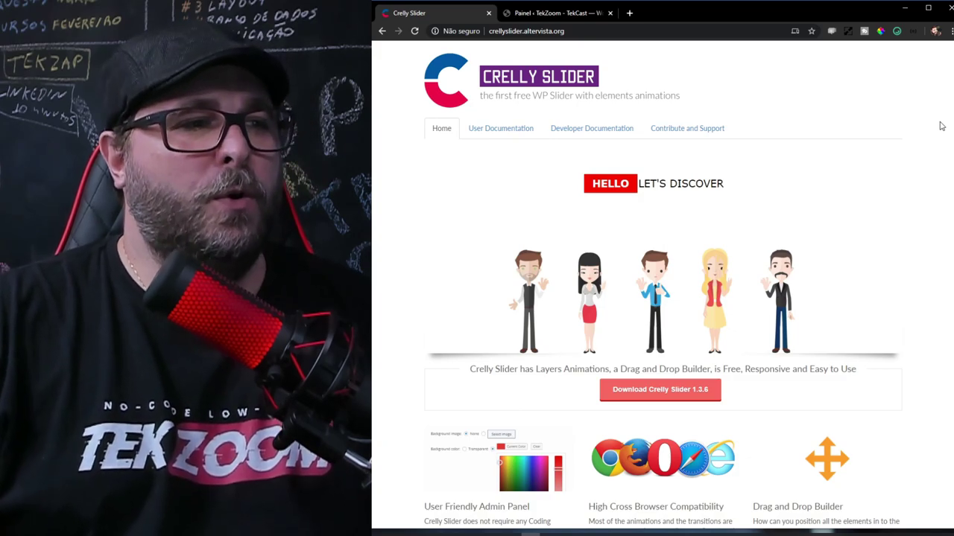
scroll(869, 243, down, 3)
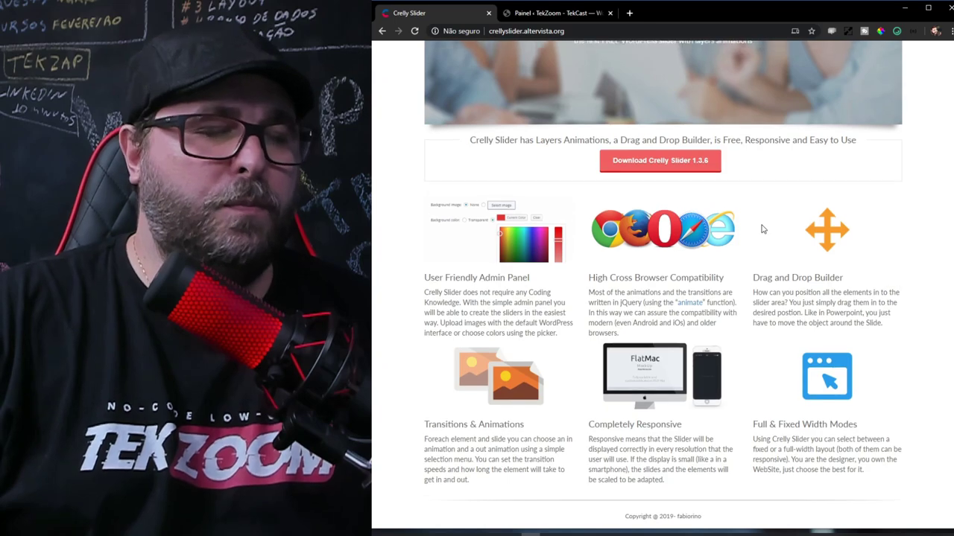
scroll(762, 229, up, 3)
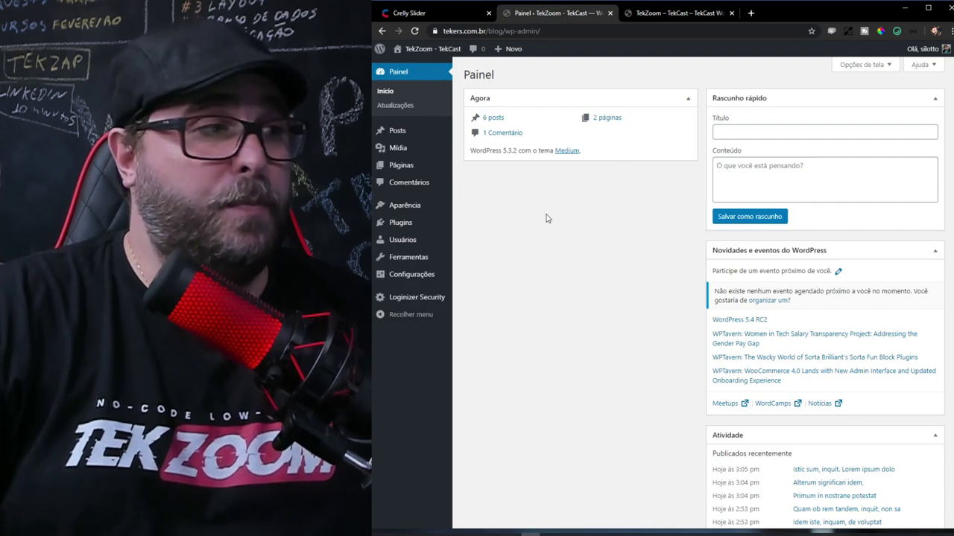
Open the page for adding new plugins and search the plugins for "crelly slider"
mouse_move(415, 220)
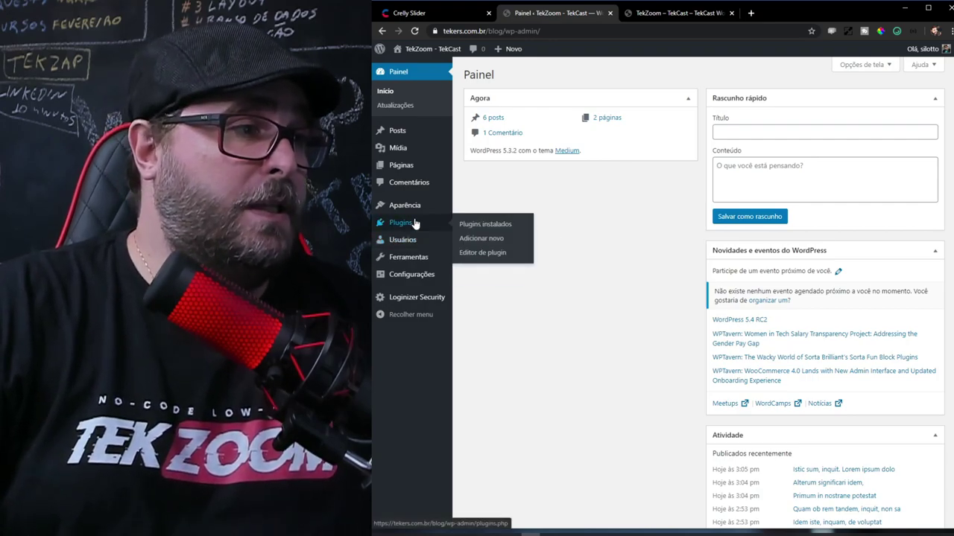
click(486, 244)
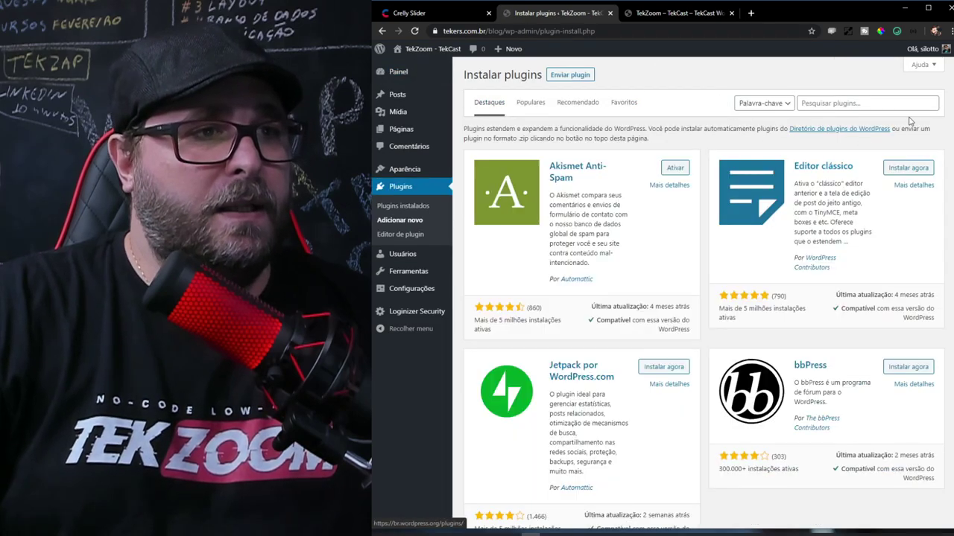
click(849, 105)
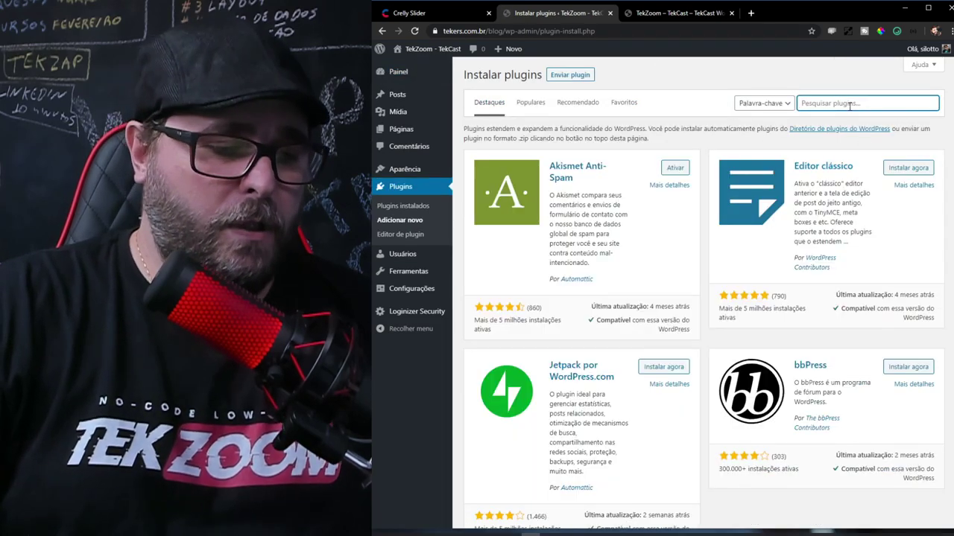
text(crellyslider)
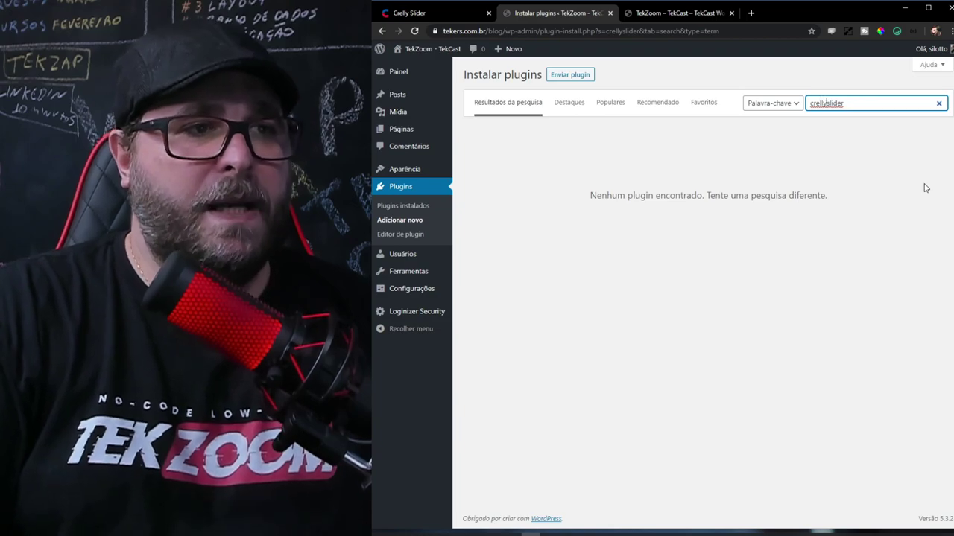
key(Left)
key(Left)
key(Left)
key(Left)
key(Left)
key(Left)
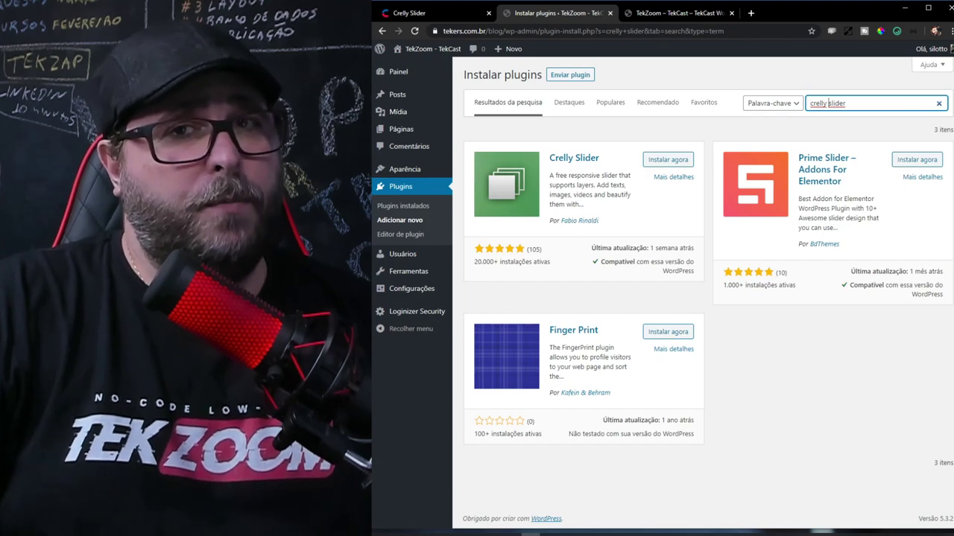
Install the Crelly Slider plugin and activate it on the site
click(662, 162)
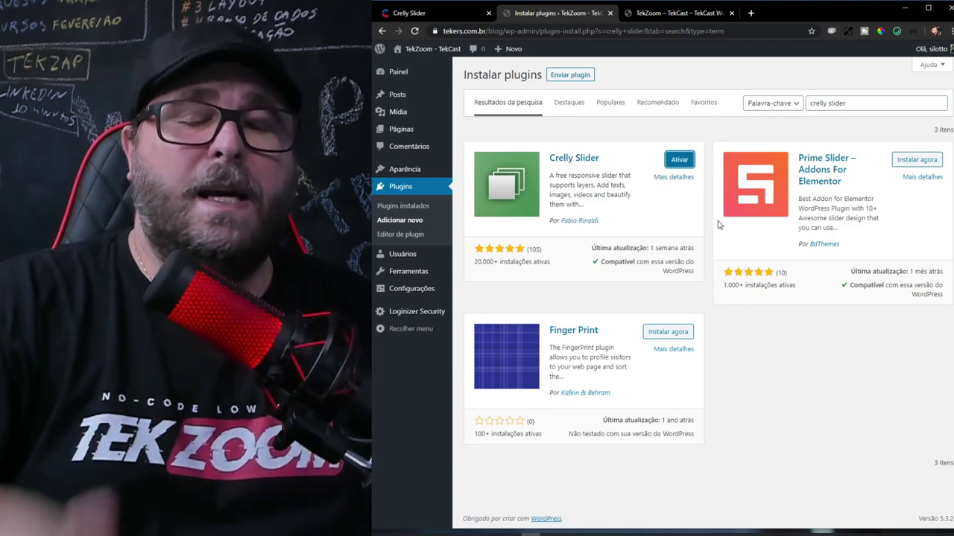
click(680, 161)
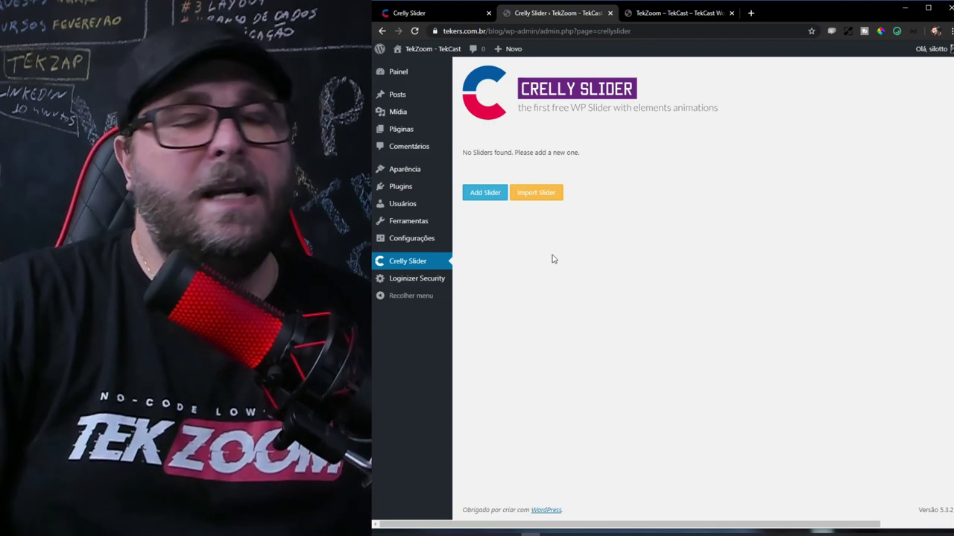
Add a new slider in Crelly Slider and name it "Home"
click(487, 194)
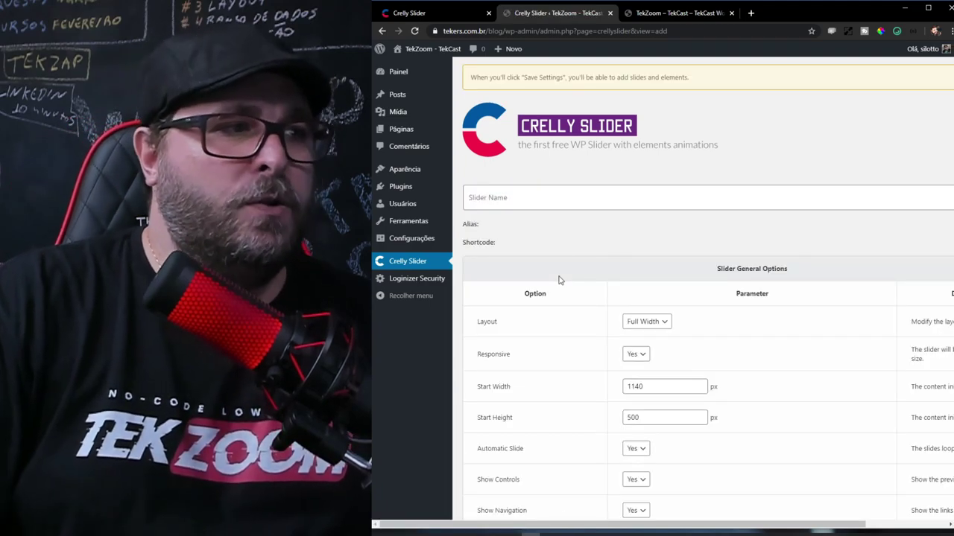
click(547, 204)
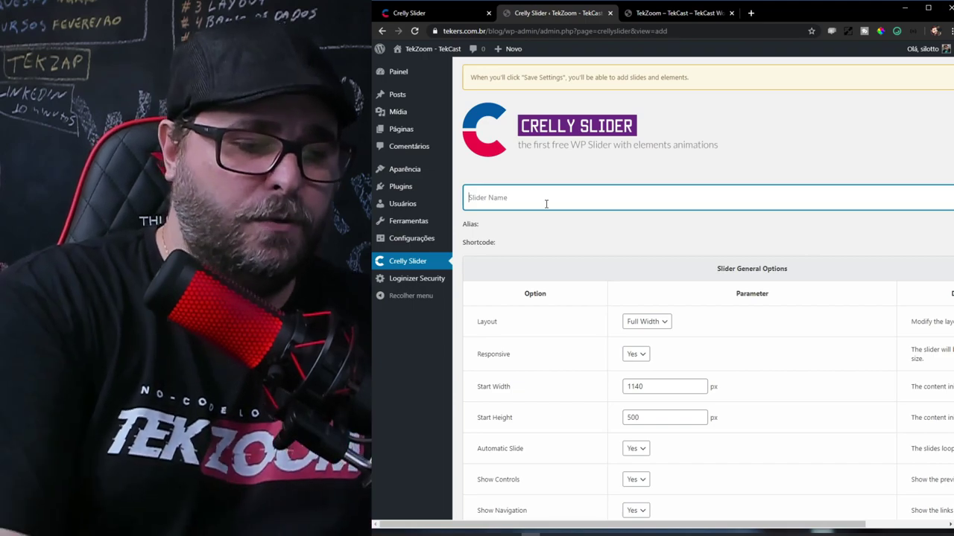
text(Home)
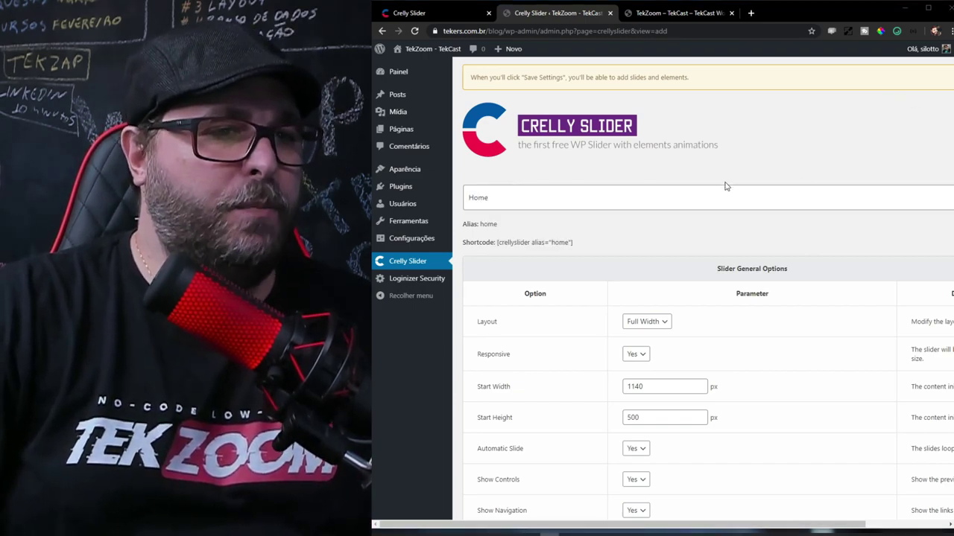
Examine the slider's Layout and Responsive choices and the option descriptions, keeping the Full Width layout and Responsive on Yes
scroll(739, 210, down, 1)
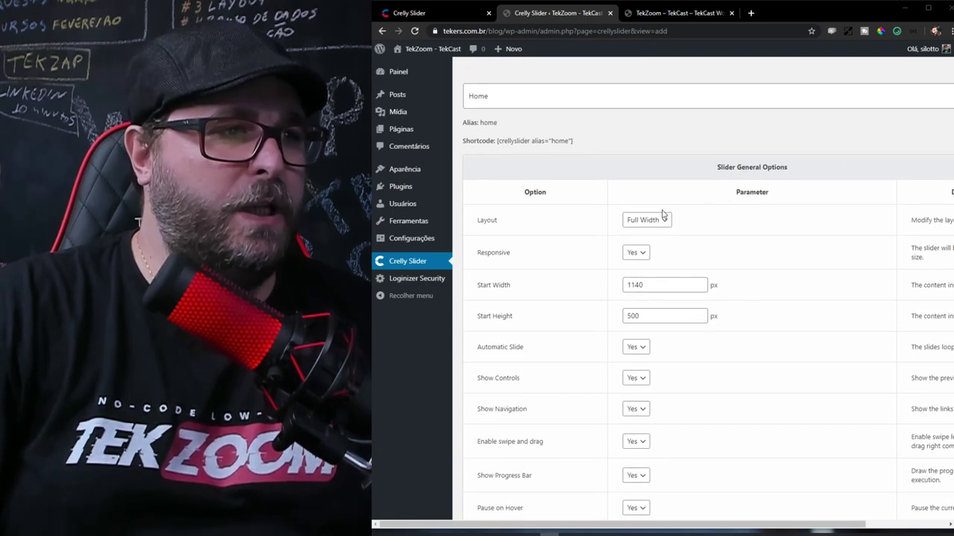
click(655, 222)
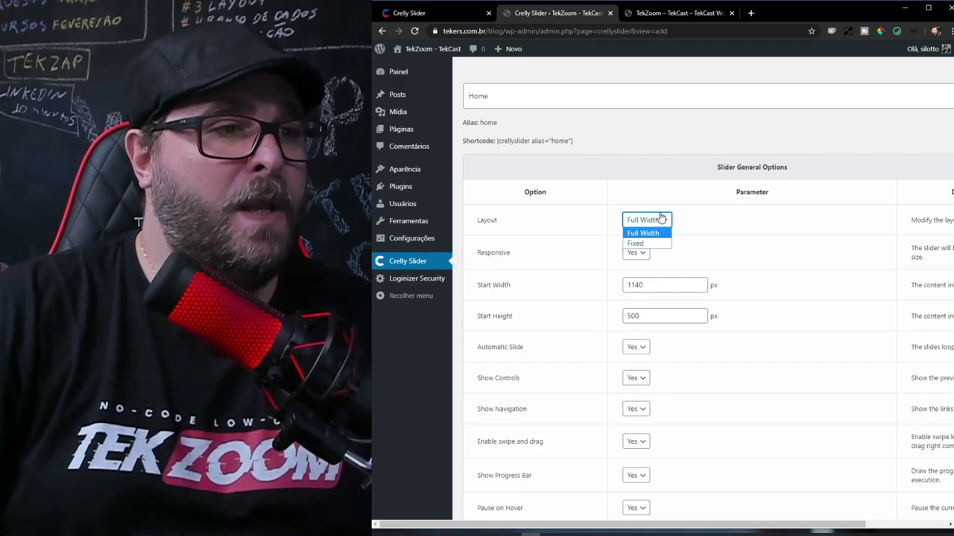
click(685, 209)
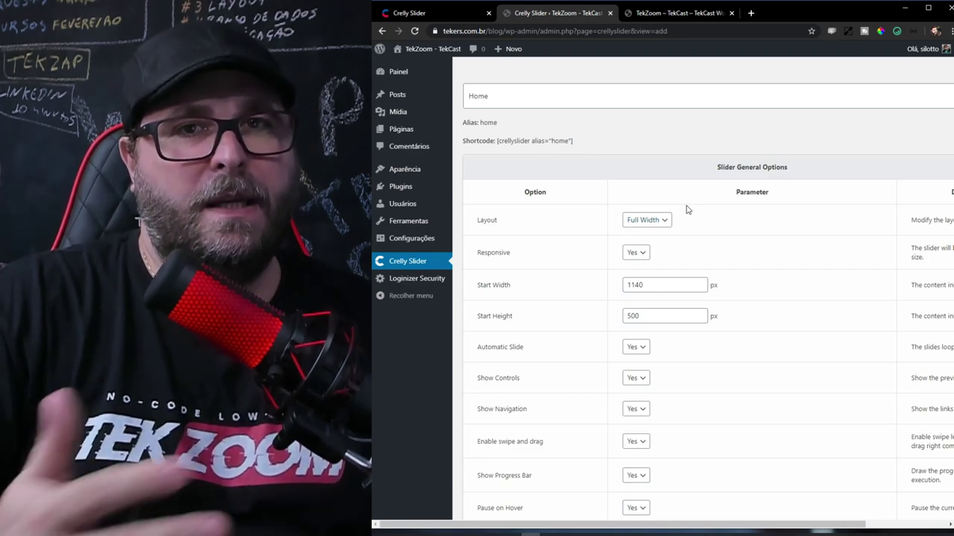
click(662, 221)
click(654, 243)
click(654, 222)
click(655, 234)
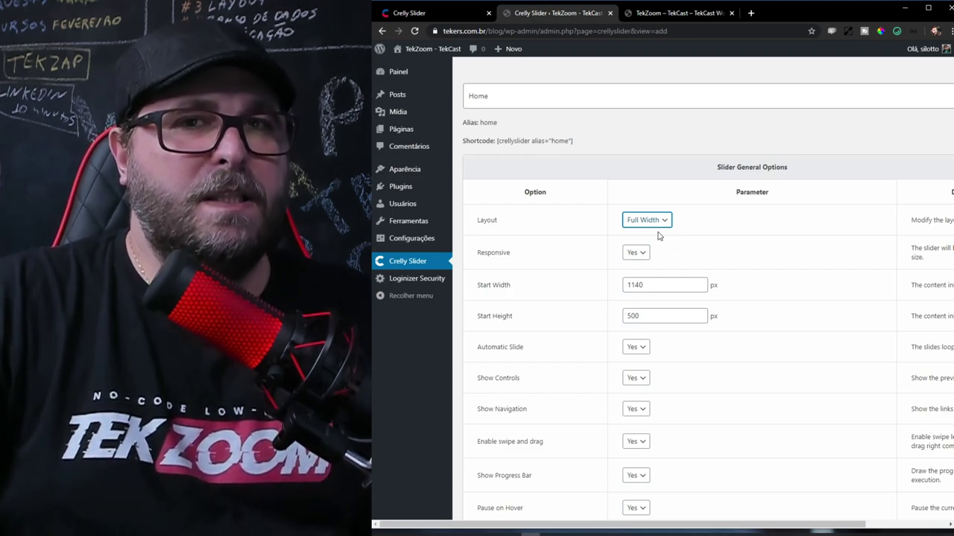
drag(740, 527, 841, 530)
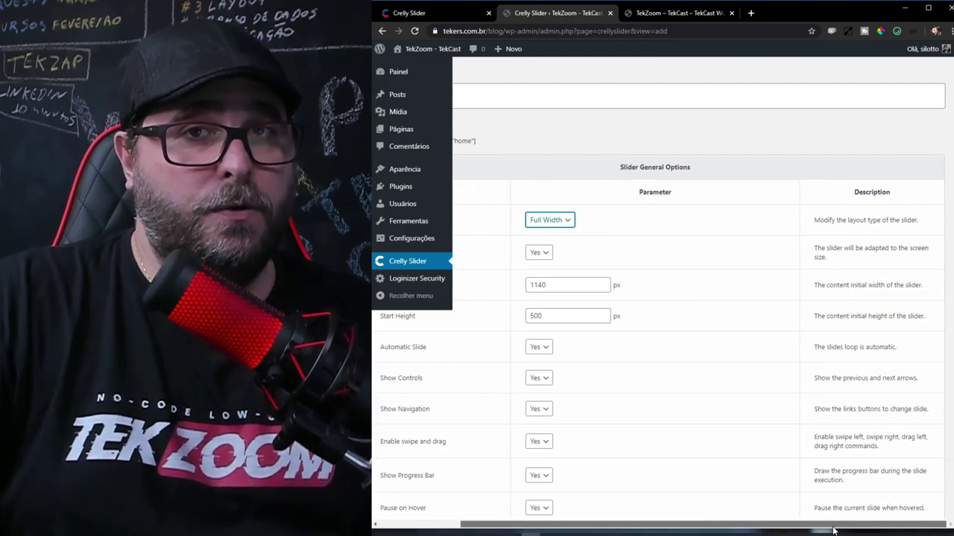
drag(834, 530, 715, 528)
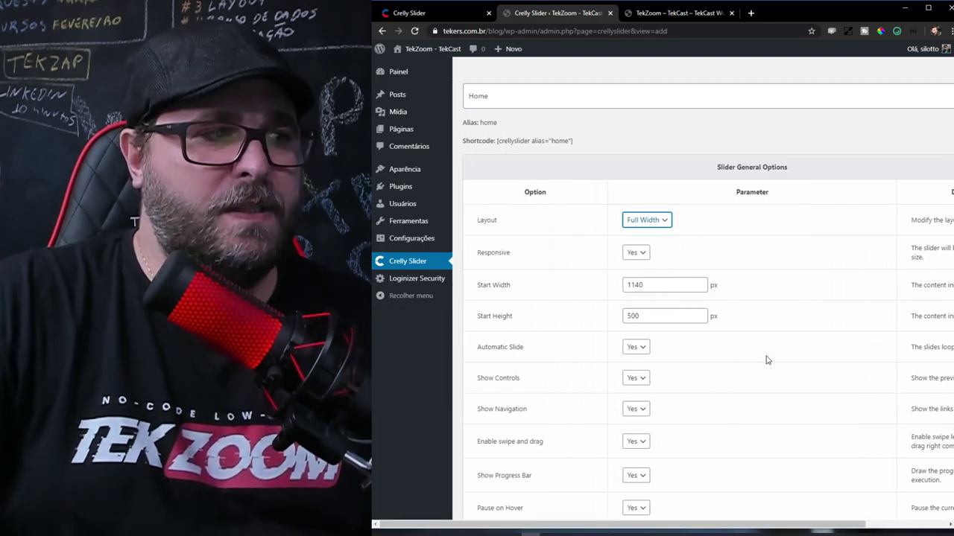
click(633, 253)
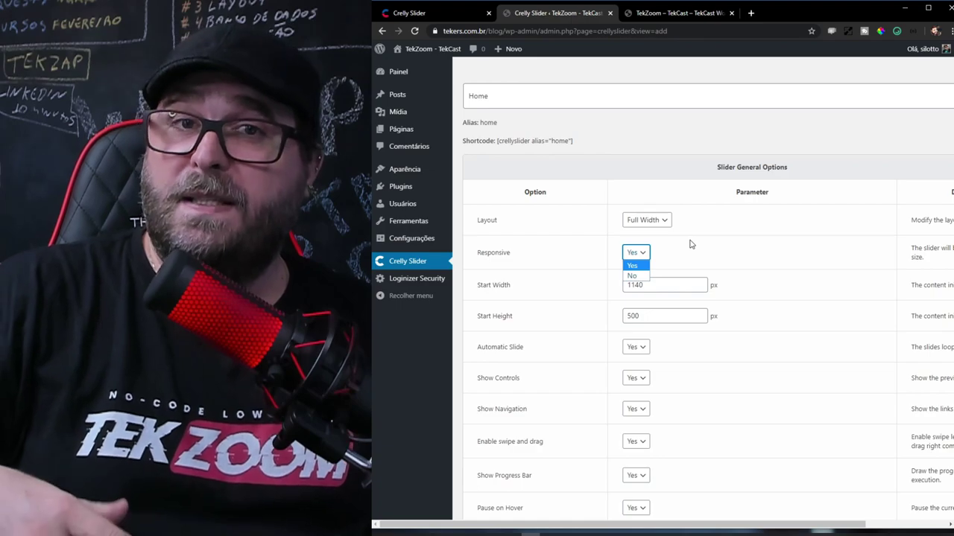
click(690, 245)
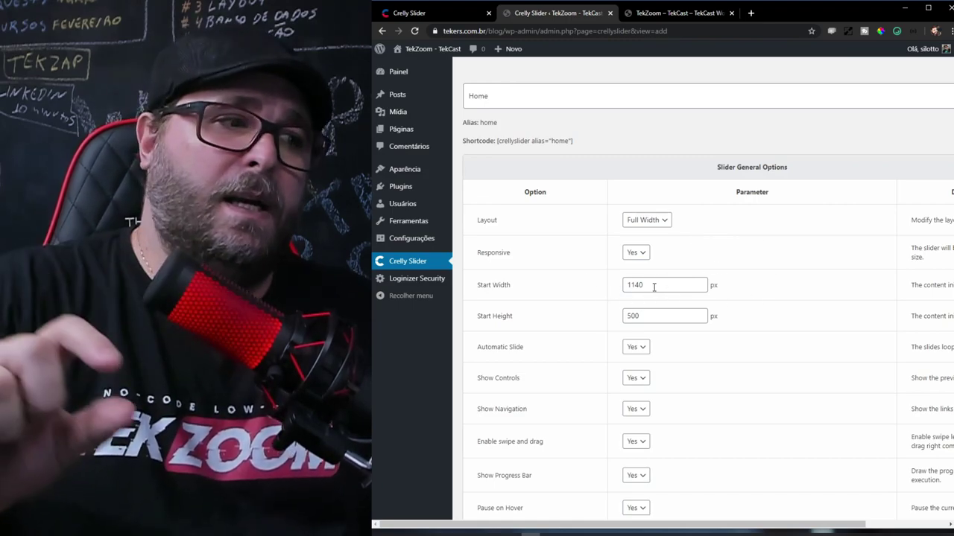
Look through the remaining general options and save the Home slider's settings with their default values
scroll(617, 362, down, 1)
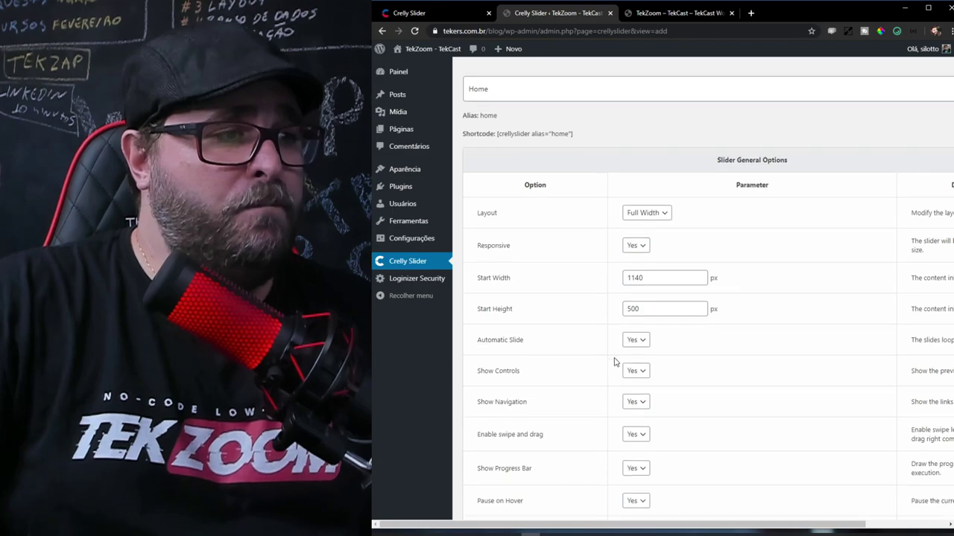
scroll(702, 296, down, 1)
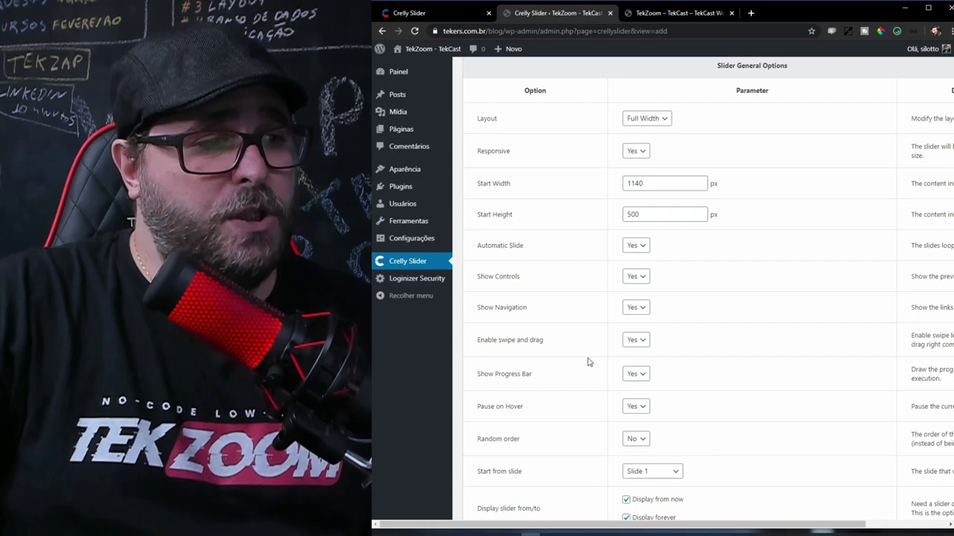
scroll(667, 414, down, 2)
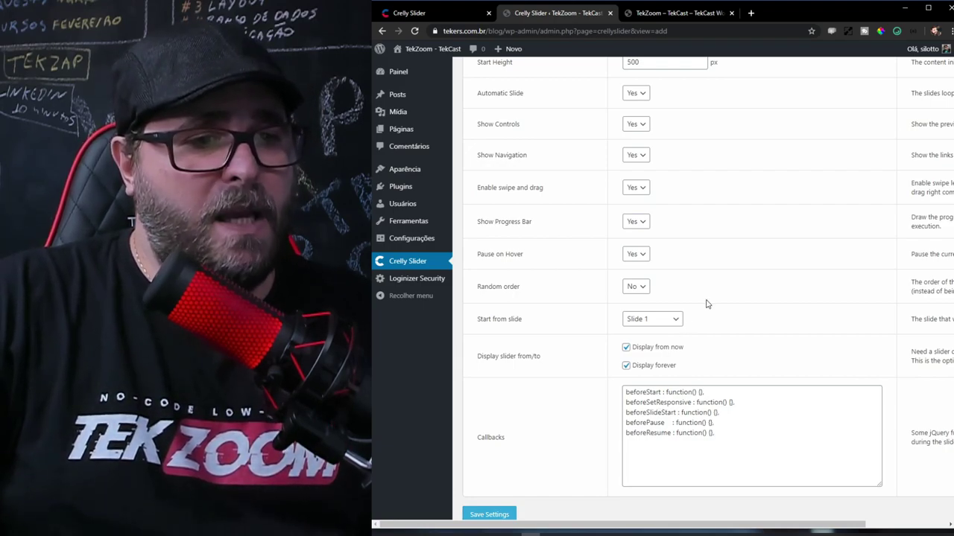
scroll(707, 304, down, 1)
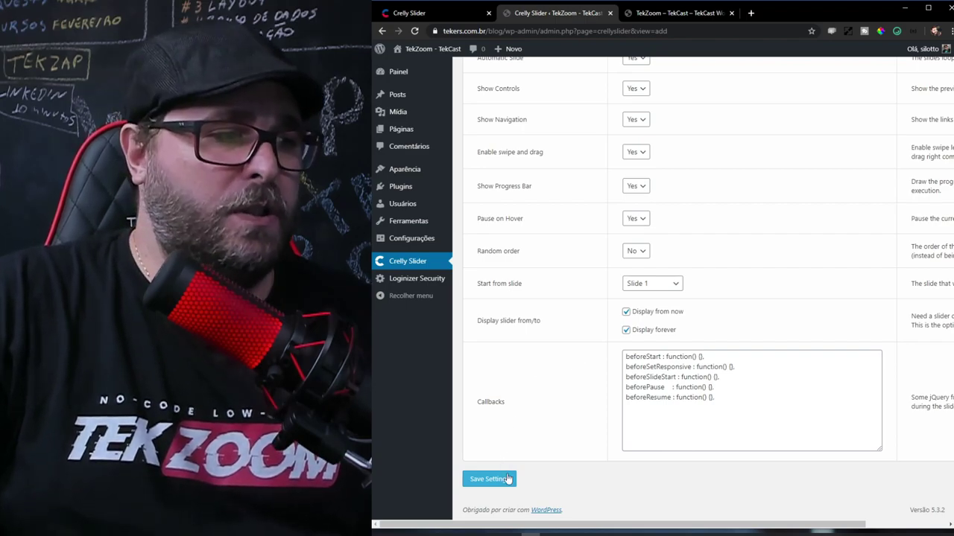
click(490, 480)
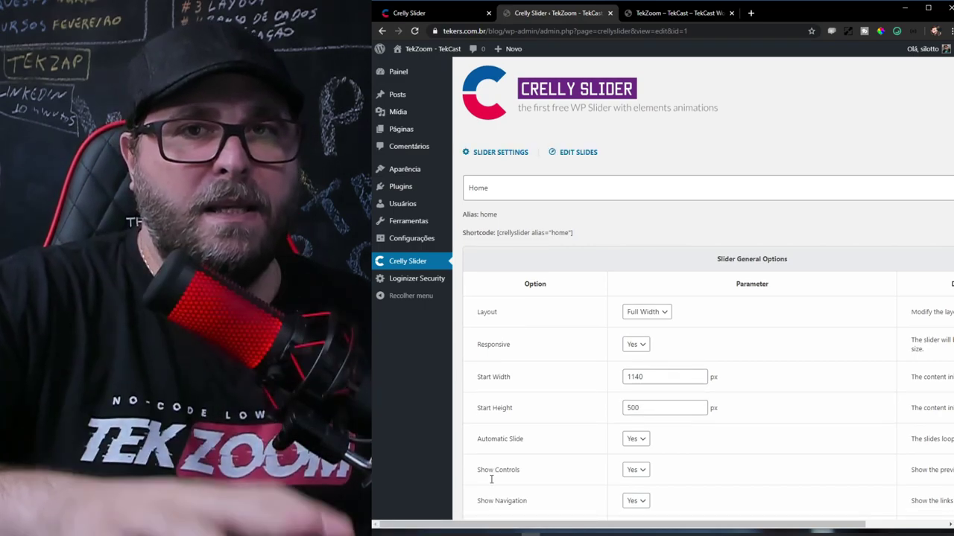
Open the Home slider's slides for editing and open the file upload view for Slide 1's background image
click(580, 154)
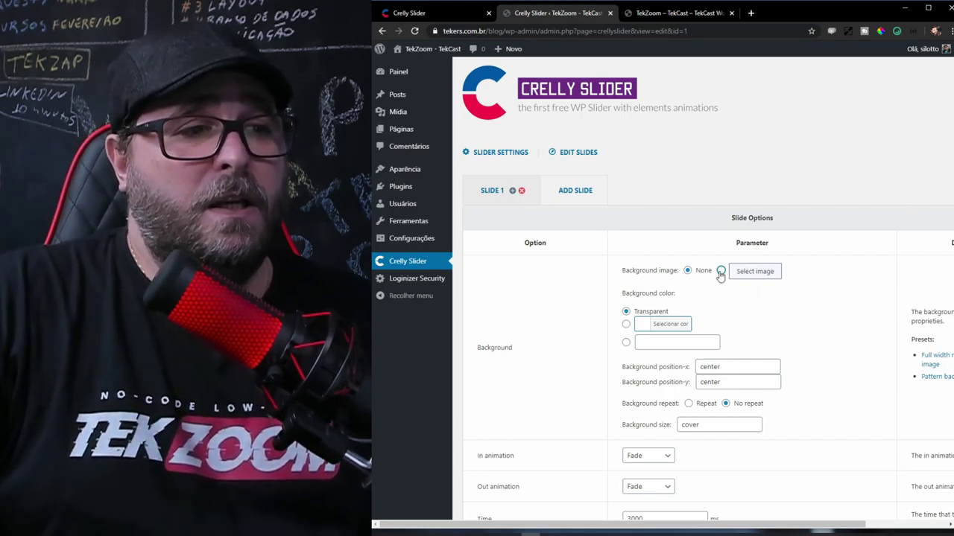
click(754, 273)
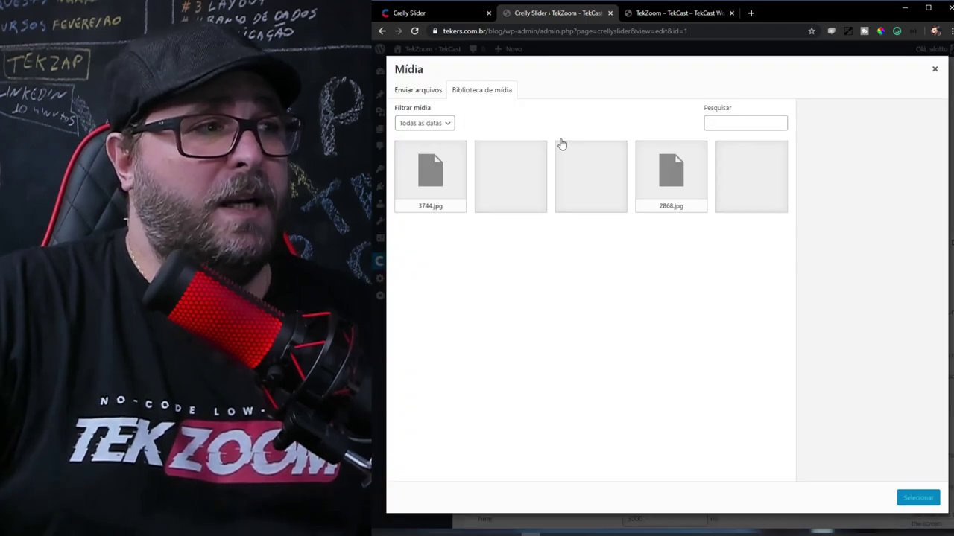
click(421, 91)
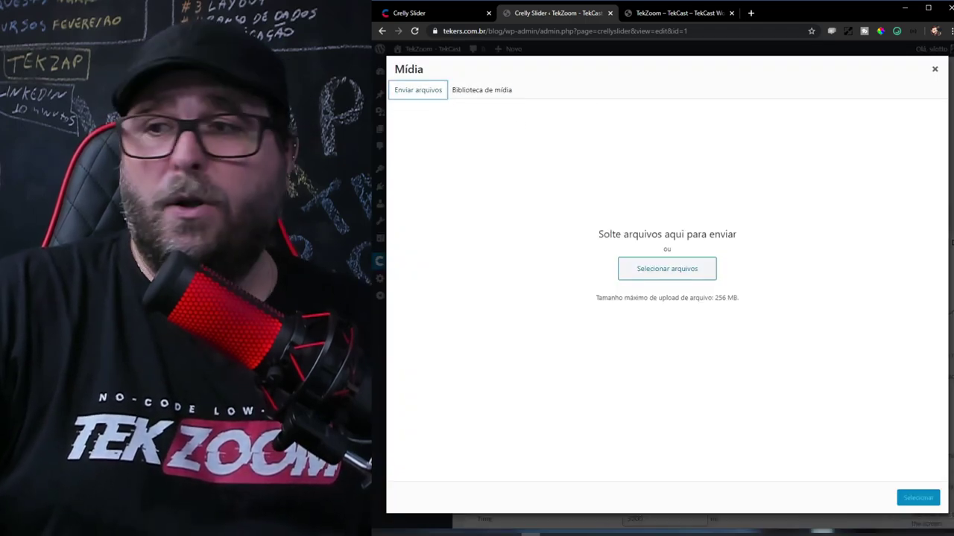
Switch to File Explorer, place the "images" folder window beside the upload dialog, and return to the browser
key(alt+Tab)
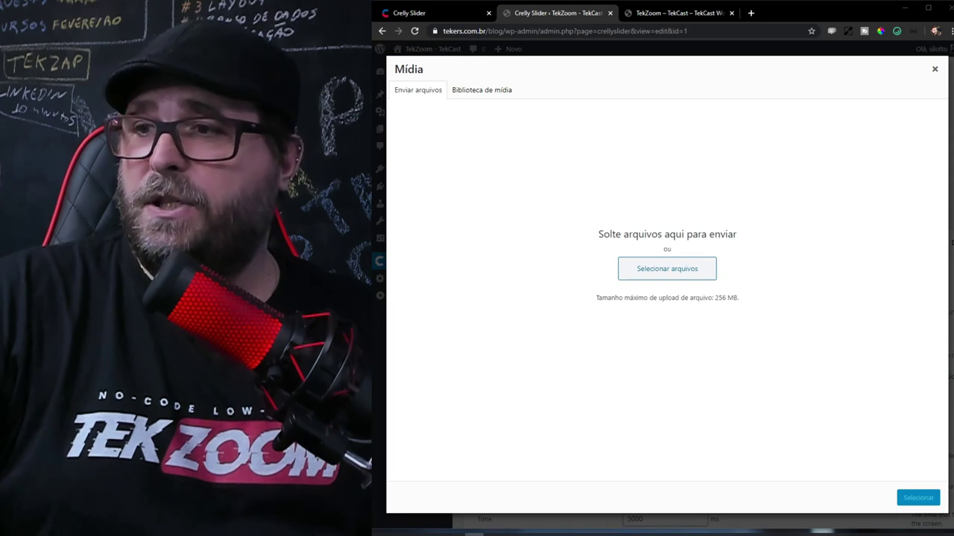
drag(953, 64, 903, 64)
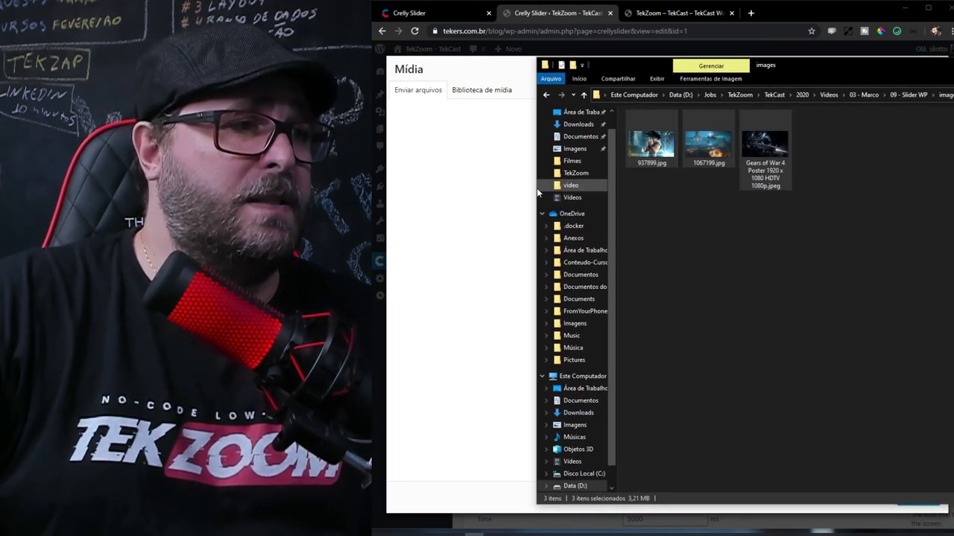
drag(536, 188, 832, 211)
drag(953, 66, 812, 67)
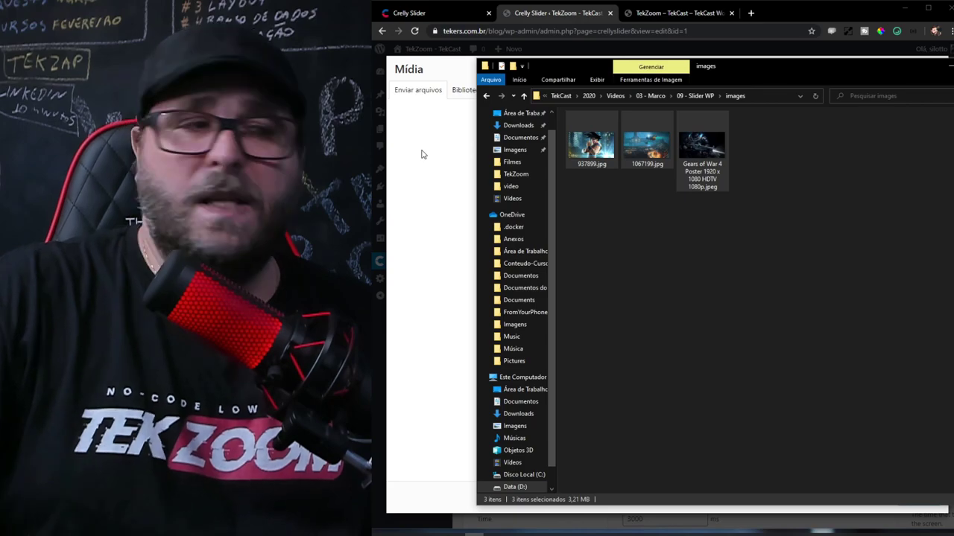
click(421, 154)
Upload 937899.jpg to the media library from the "09 - Slider WP\images" folder
click(696, 273)
click(704, 22)
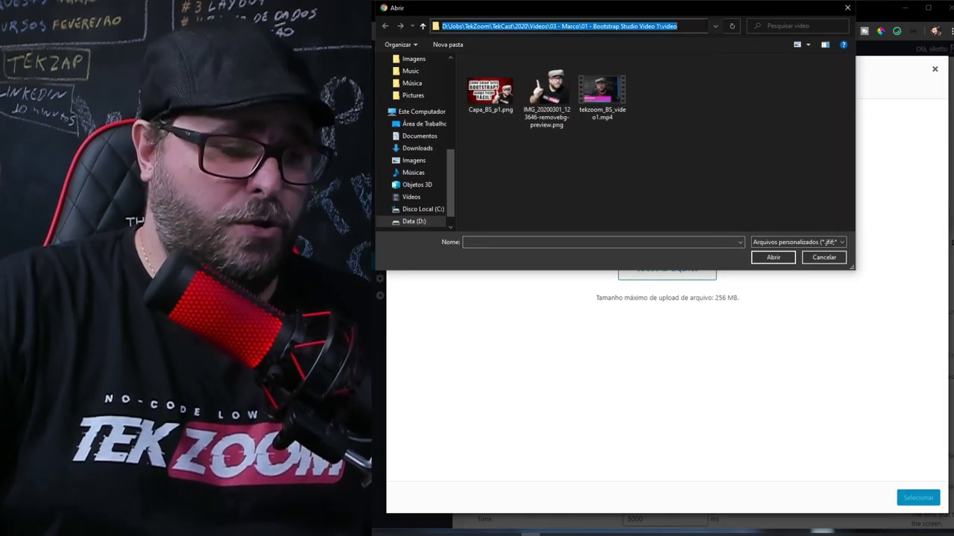
text(\images)
key(Return)
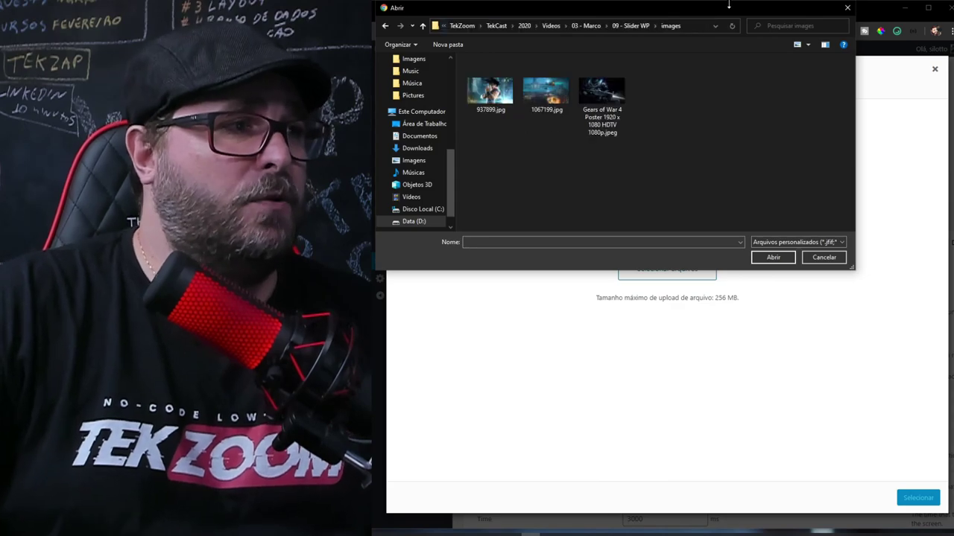
double_click(489, 93)
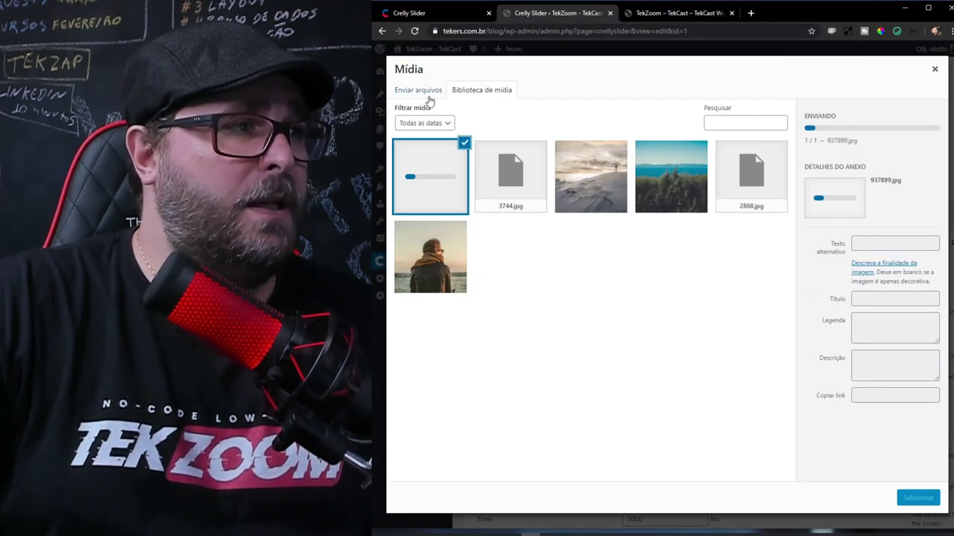
Upload 1067199.jpg to the media library from the images folder
click(416, 91)
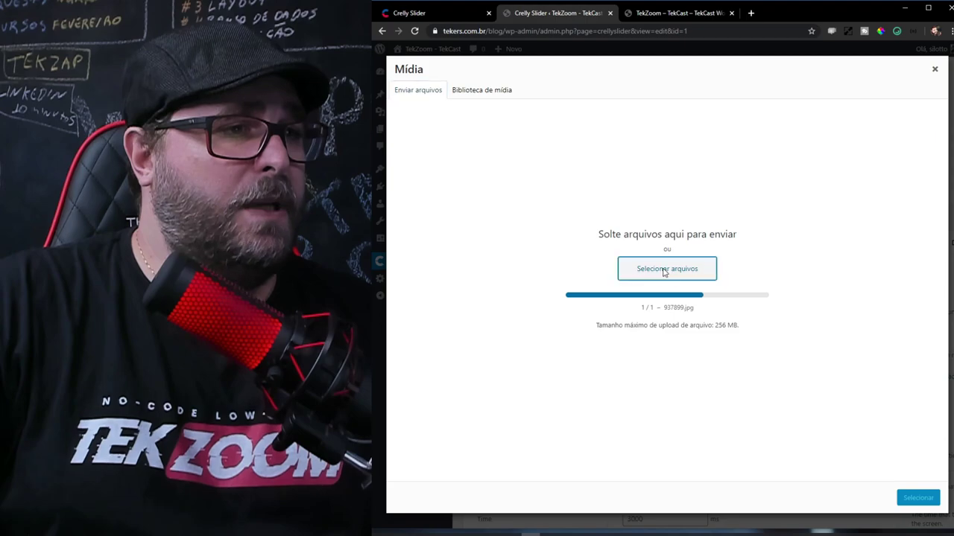
click(663, 270)
click(539, 83)
double_click(539, 86)
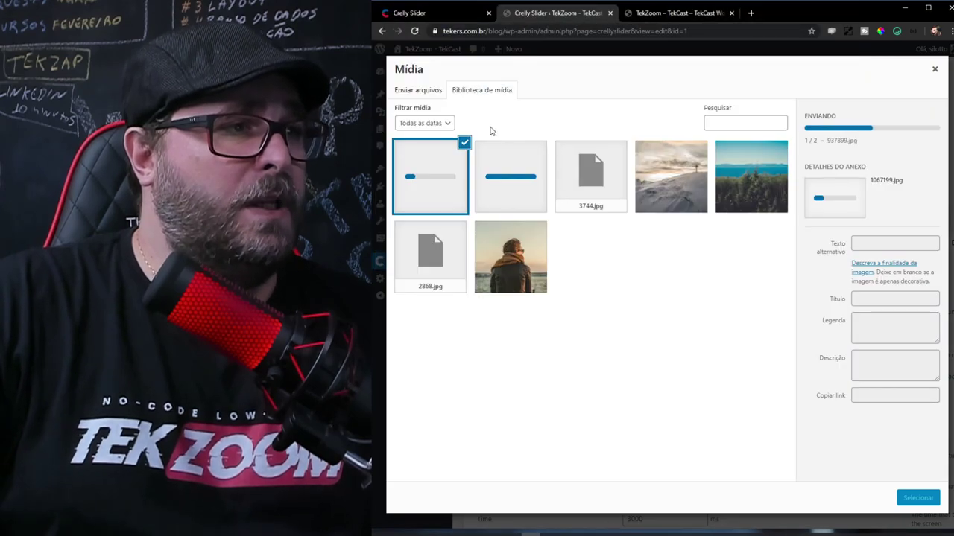
Upload the Gears-of-War-4-Poster-1920-x-1080-HDTV-1080p.jpeg image to the media library from the images folder
click(419, 93)
click(667, 269)
click(607, 84)
double_click(606, 83)
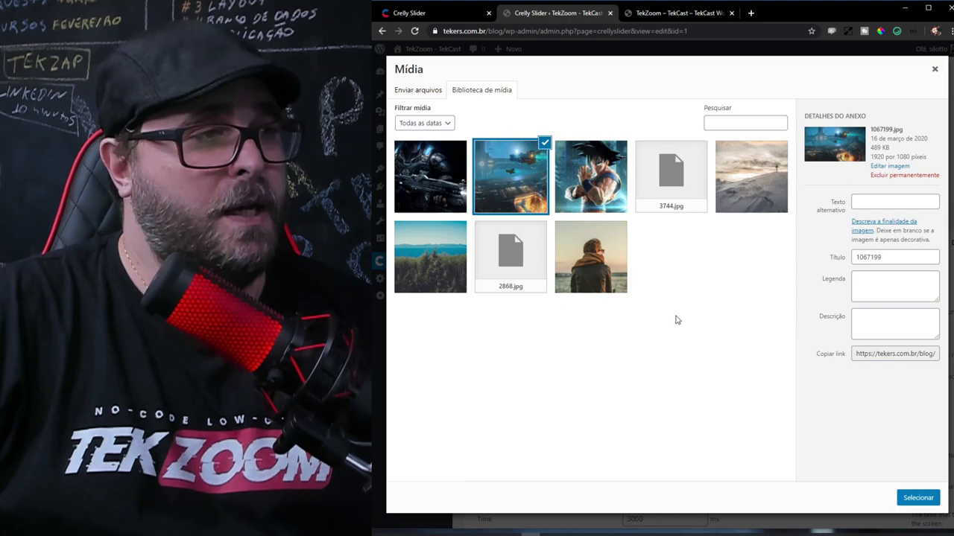
Set the uploaded 937899 image as Slide 1's background image
click(611, 200)
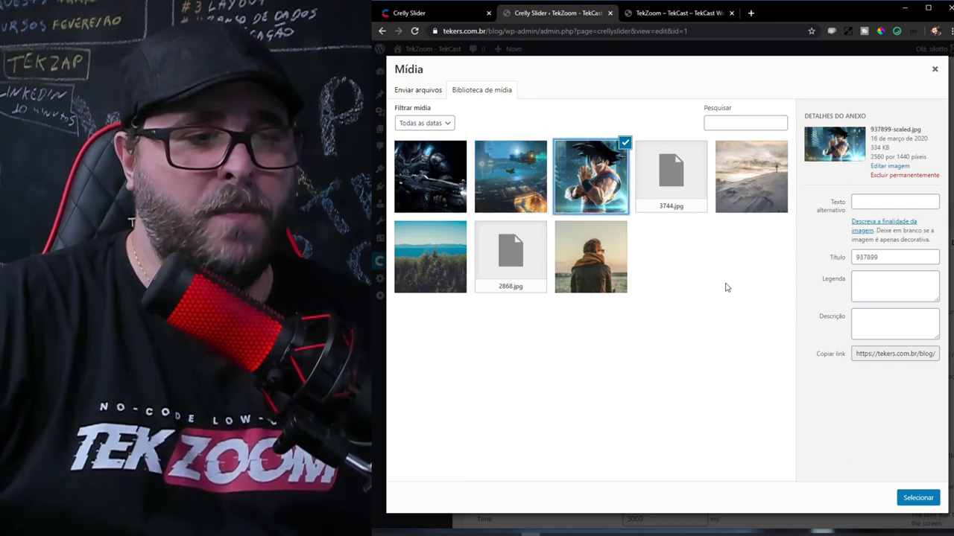
click(919, 499)
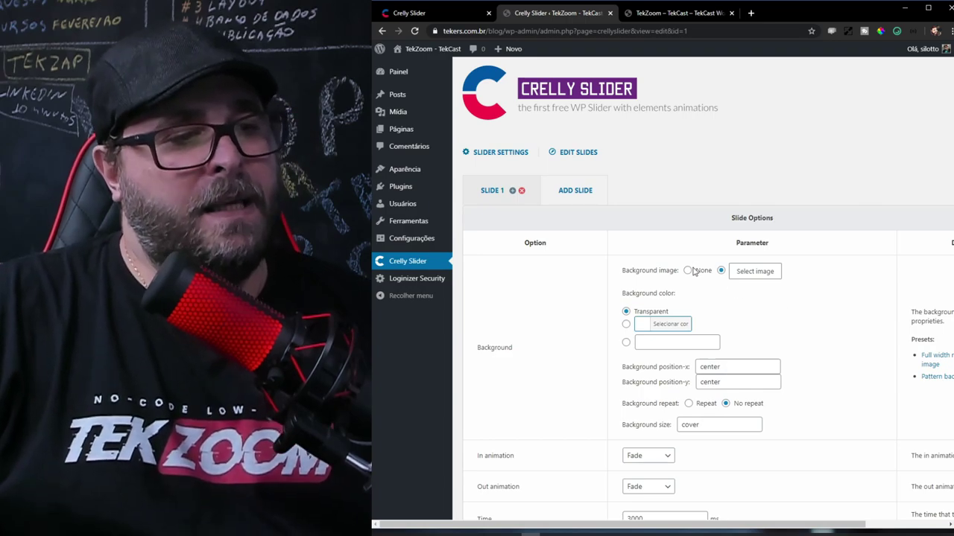
Review Slide 1's background options and the available In animation choices
scroll(696, 270, down, 2)
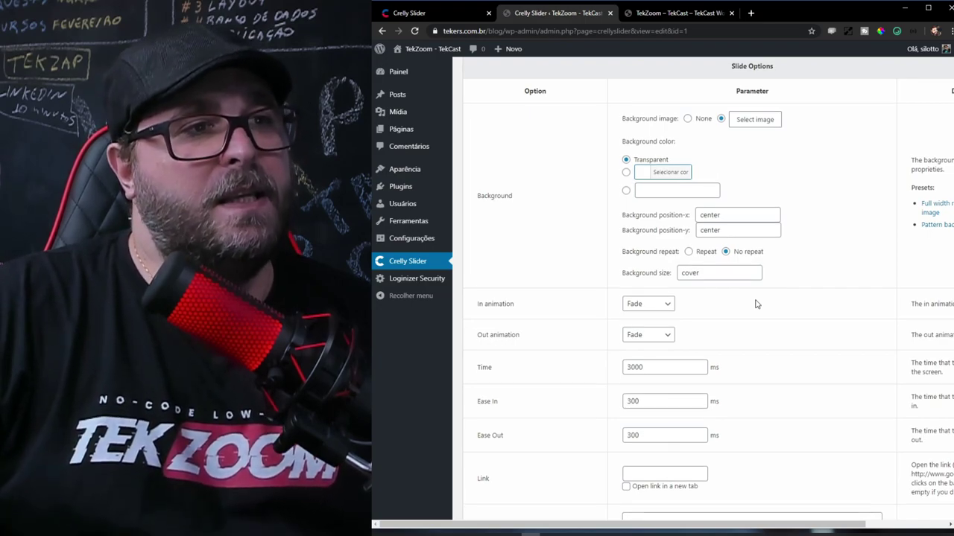
scroll(757, 304, up, 2)
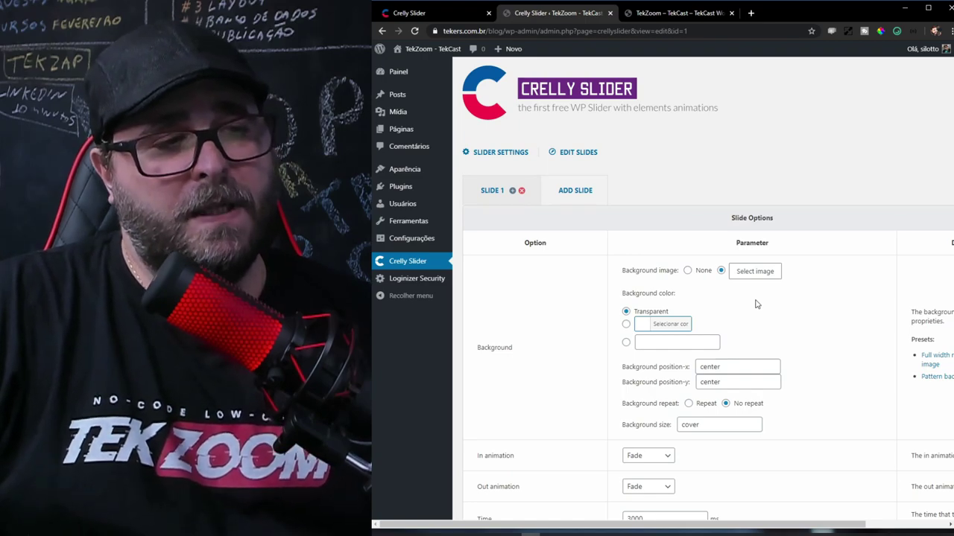
scroll(756, 304, down, 1)
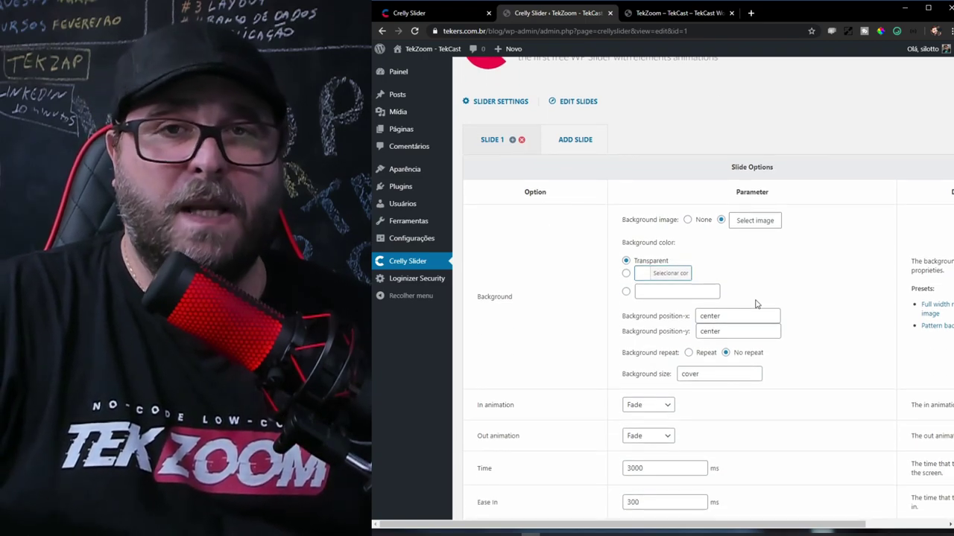
scroll(756, 304, down, 1)
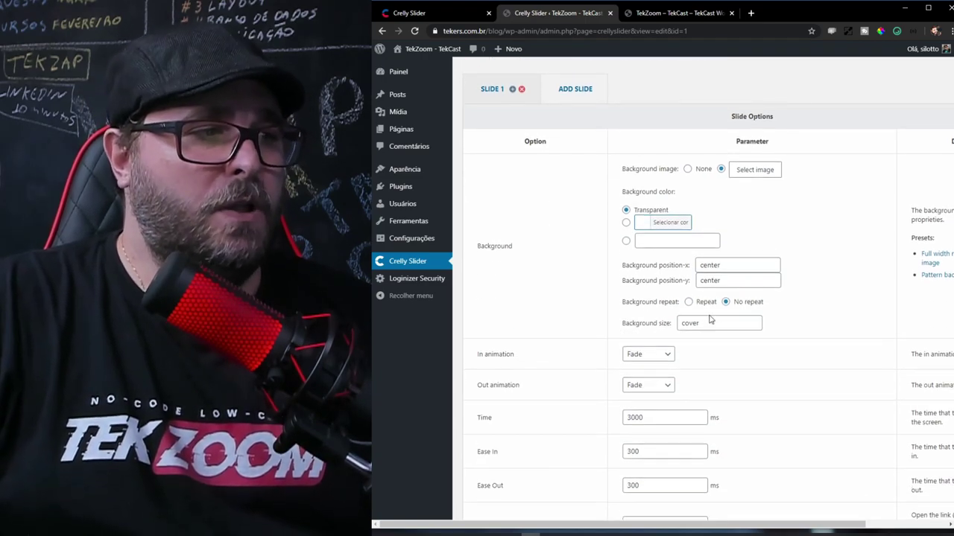
click(659, 358)
click(786, 355)
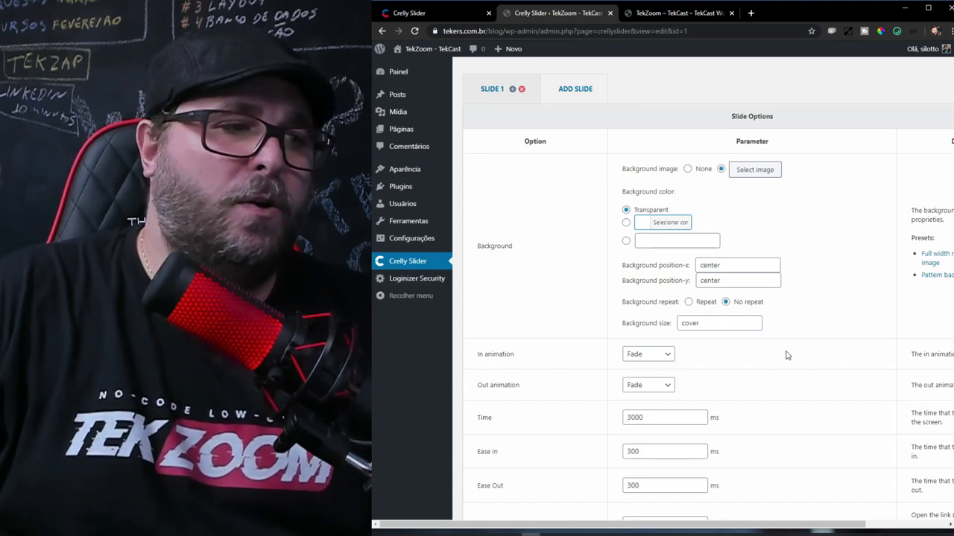
click(670, 358)
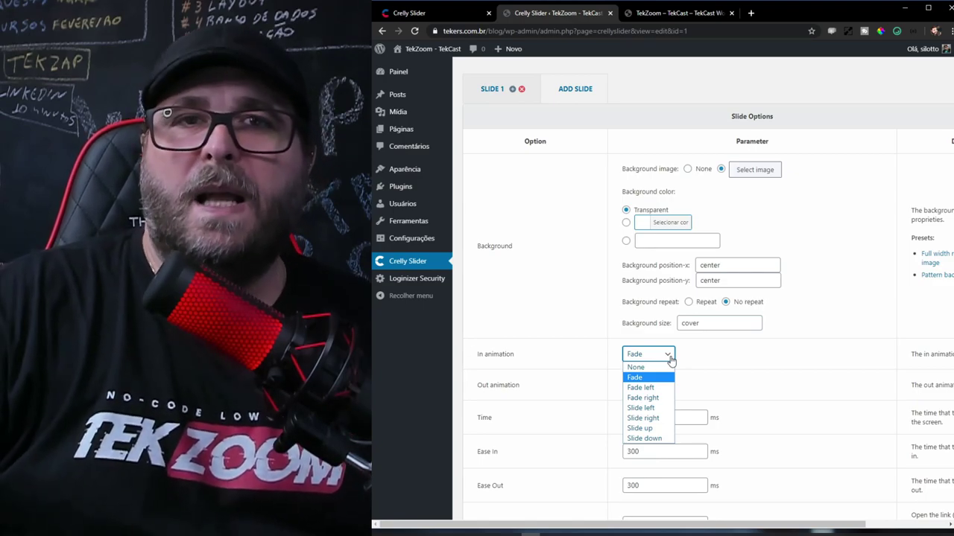
click(797, 344)
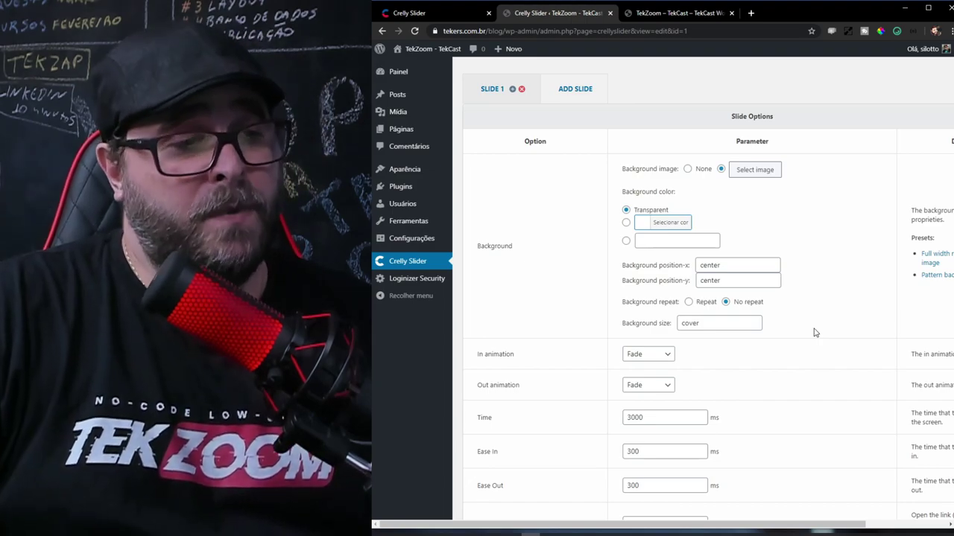
Look through Slide 1's timing, link, Custom CSS and draft options, check the image preview, and save the settings
scroll(815, 332, down, 1)
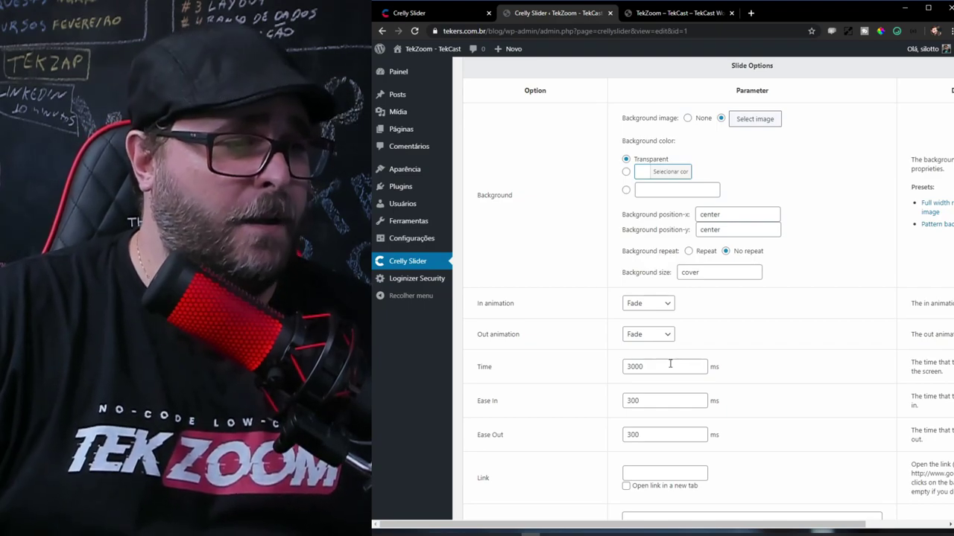
scroll(670, 364, down, 3)
click(673, 370)
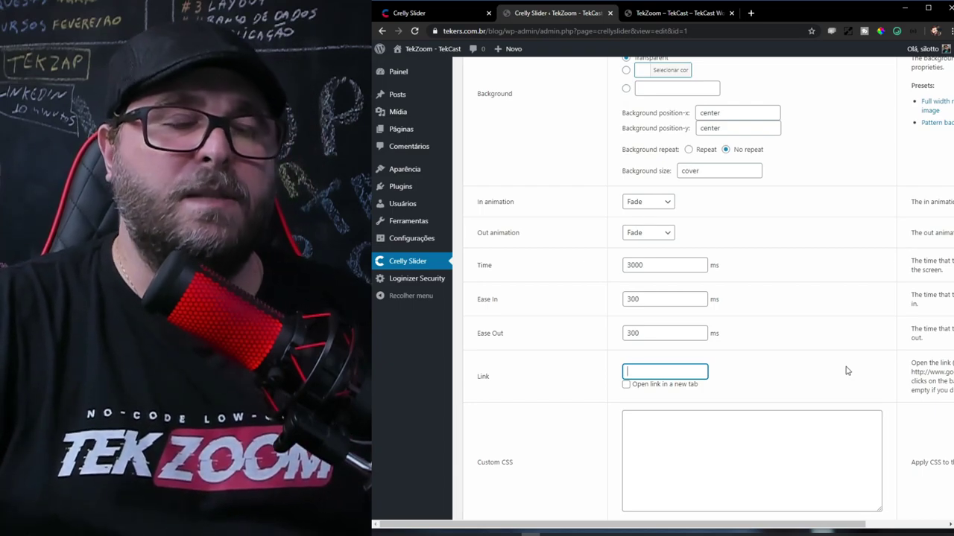
scroll(847, 370, down, 2)
click(724, 303)
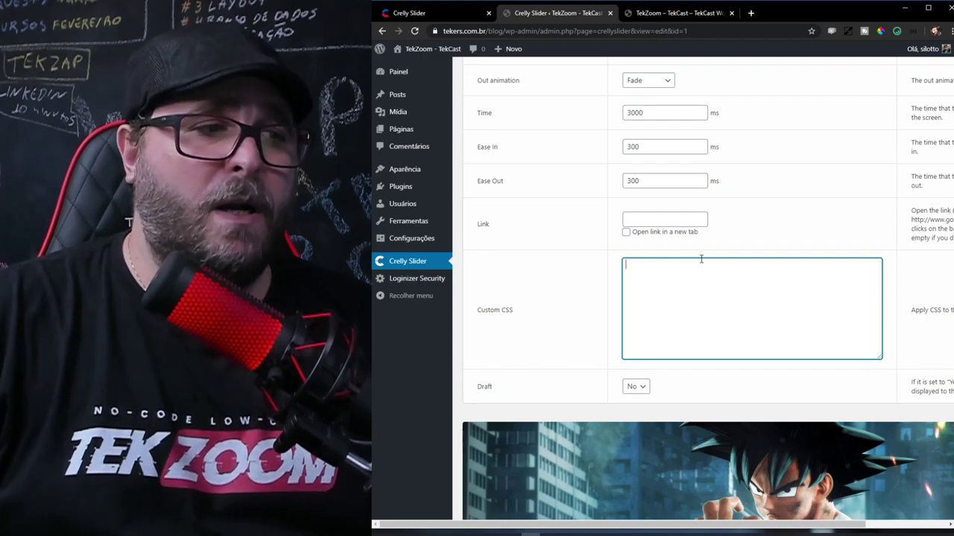
scroll(653, 329, down, 2)
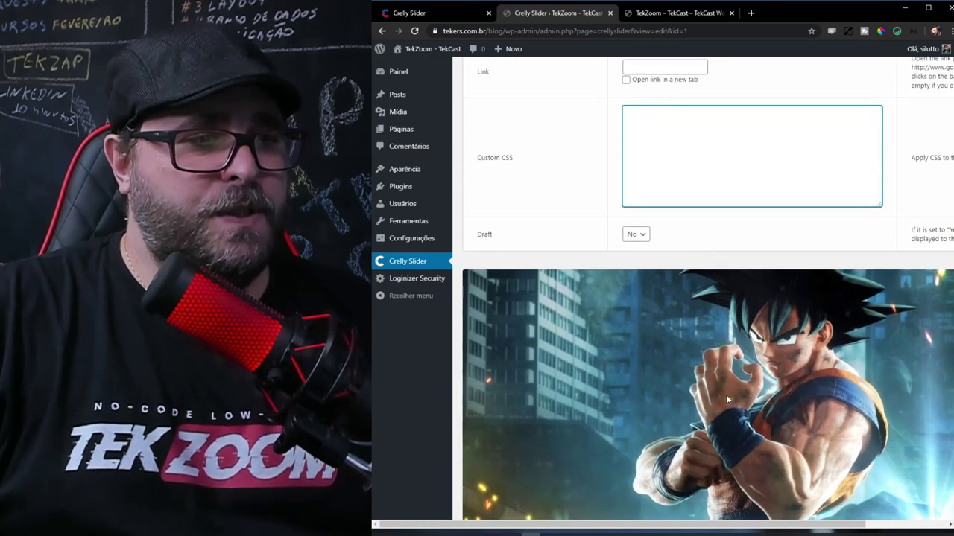
scroll(754, 246, down, 2)
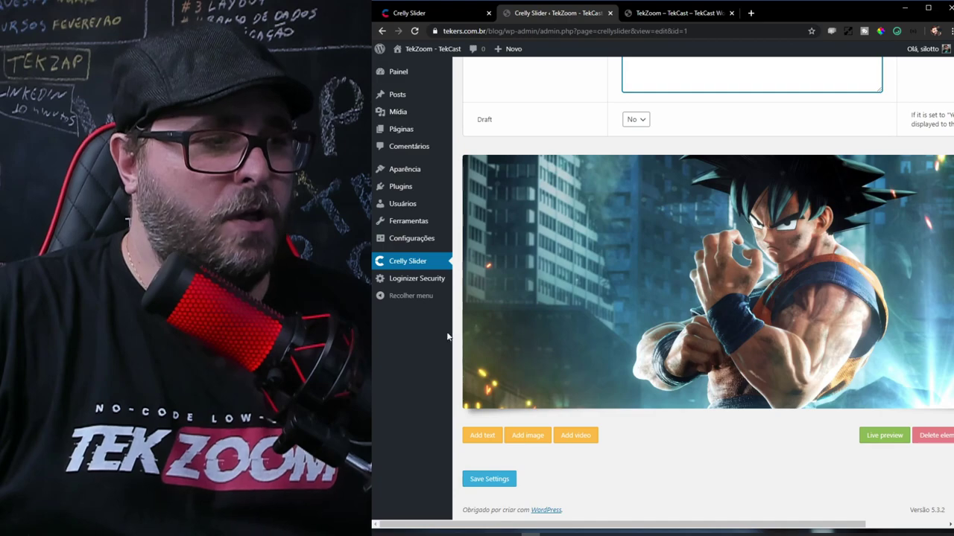
click(499, 479)
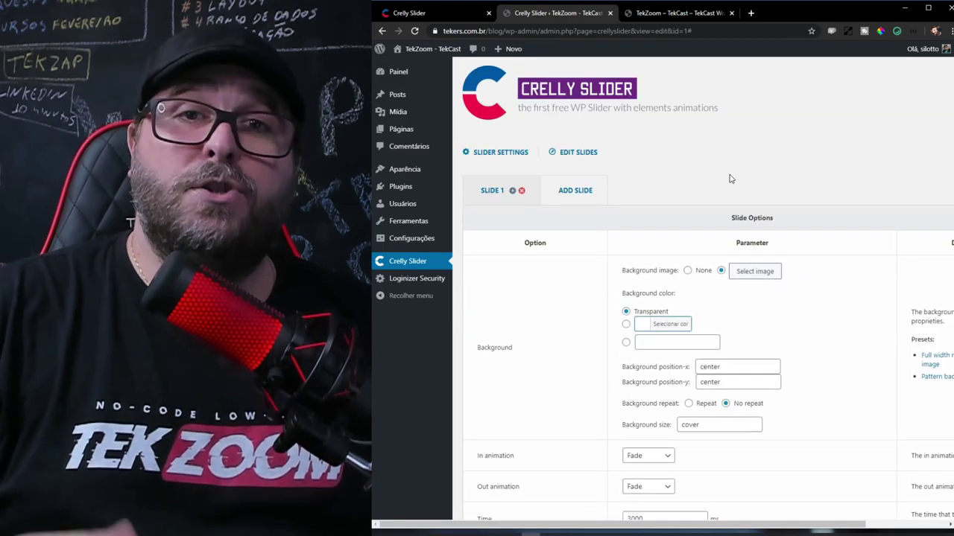
Add Slide 2 with the uploaded 1067199.jpg as its background image and save the settings
scroll(770, 298, down, 9)
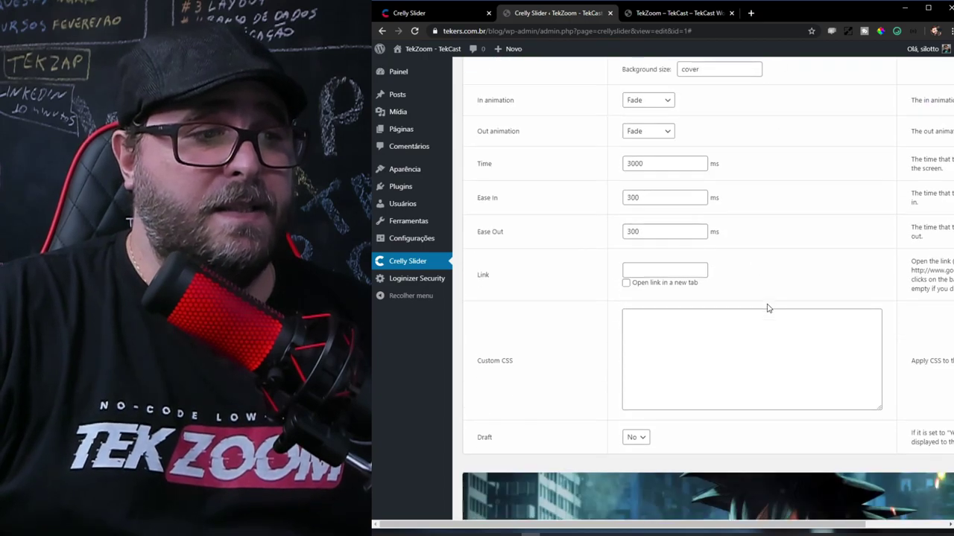
scroll(766, 322, up, 7)
scroll(766, 323, up, 3)
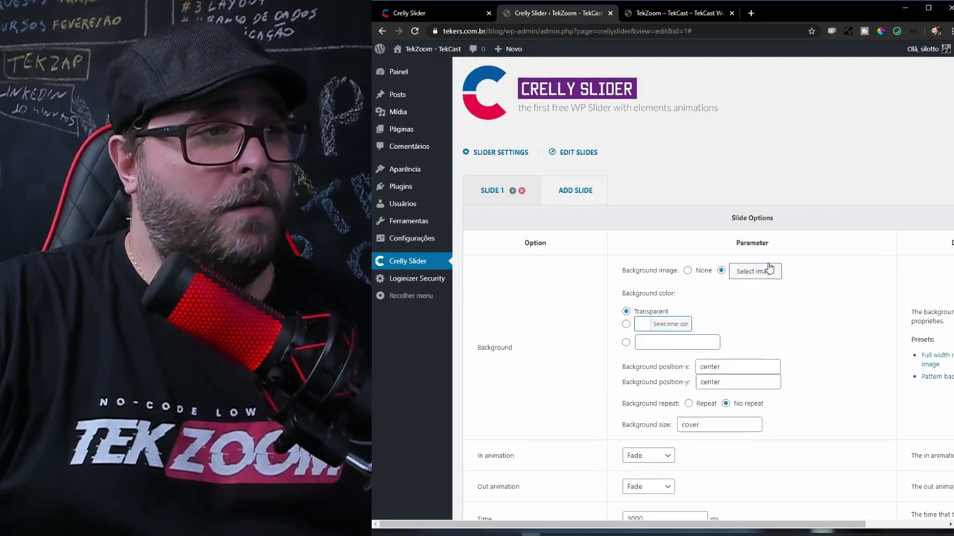
click(575, 190)
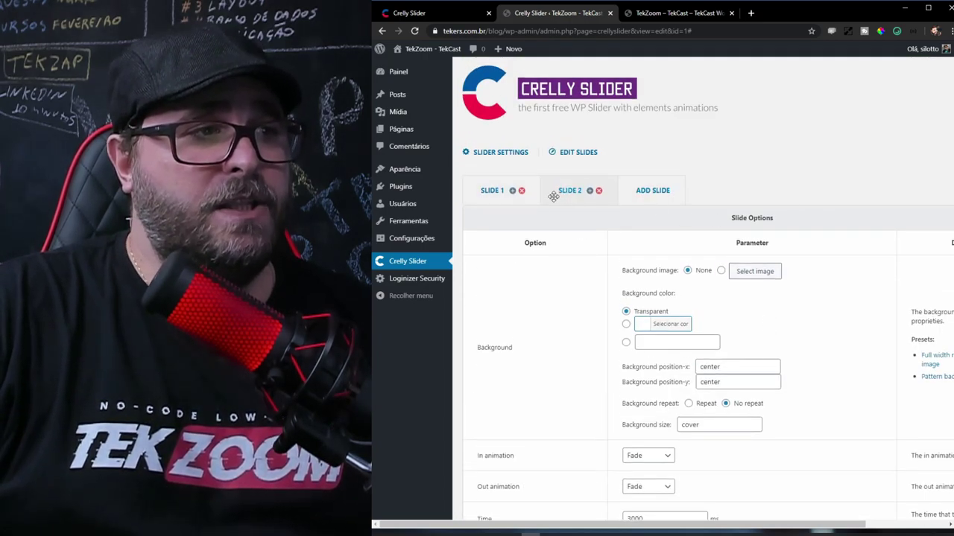
click(775, 277)
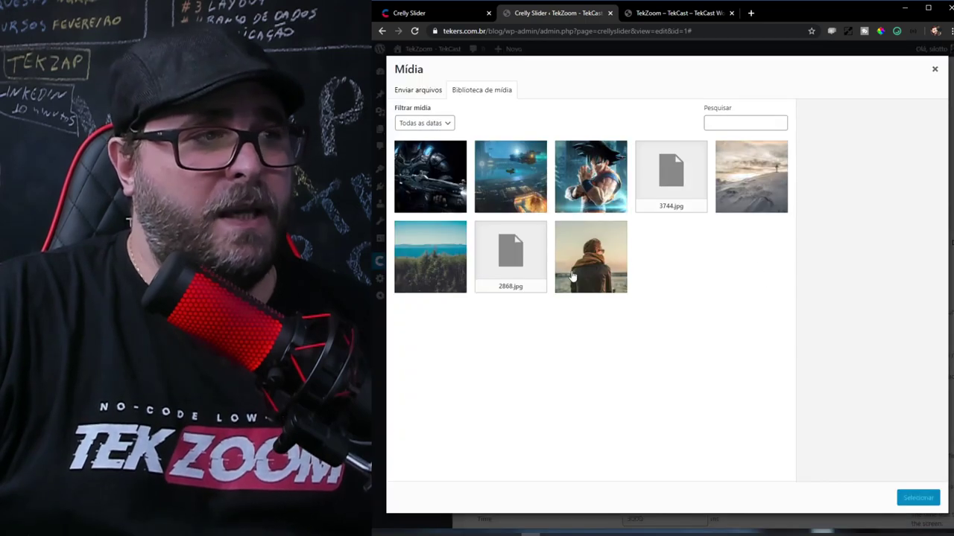
click(532, 199)
click(918, 497)
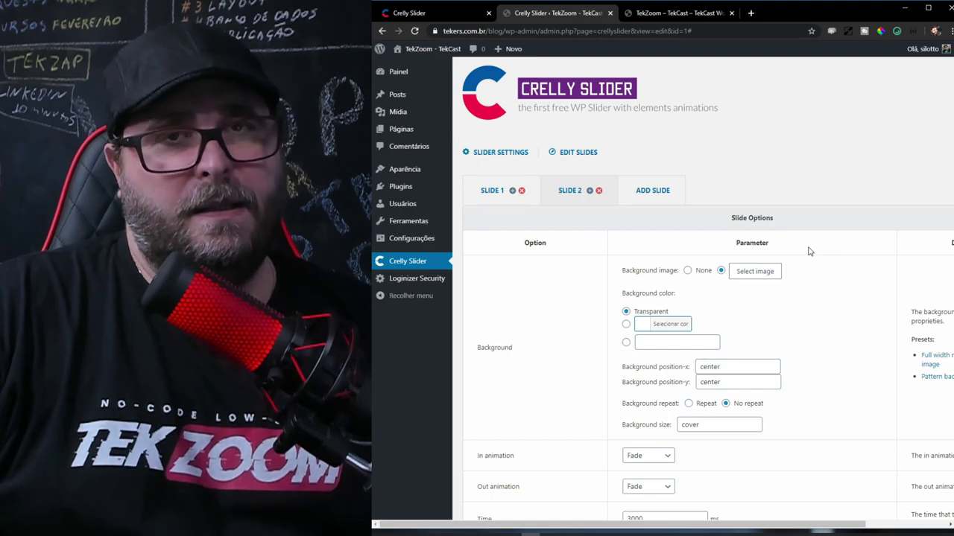
scroll(812, 254, down, 3)
scroll(815, 255, down, 5)
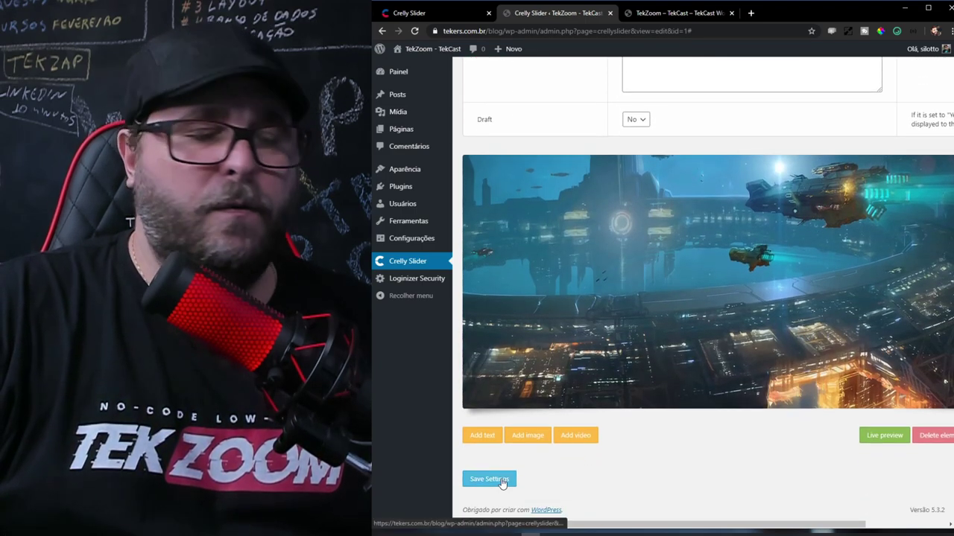
click(503, 483)
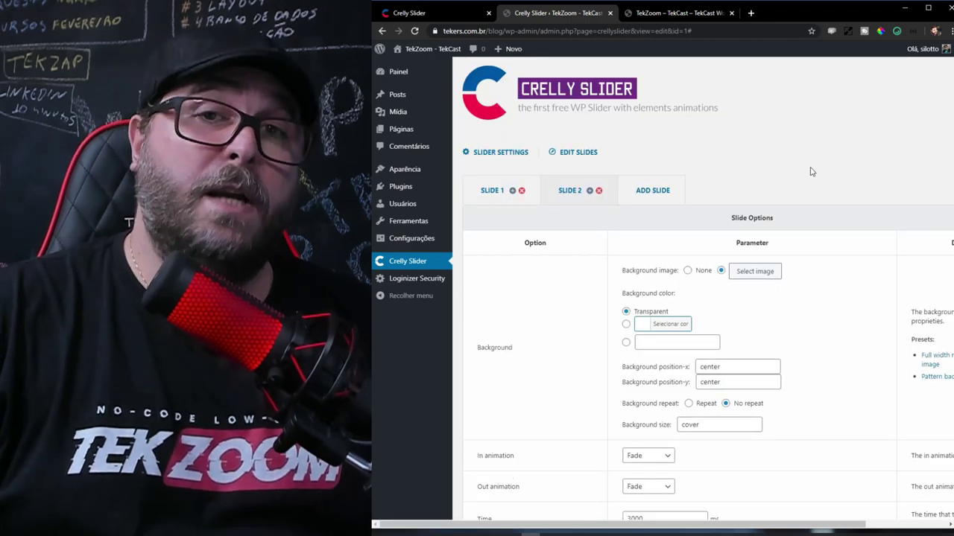
Add Slide 3 with the Gears of War 4 poster as its background image and save the settings
click(660, 190)
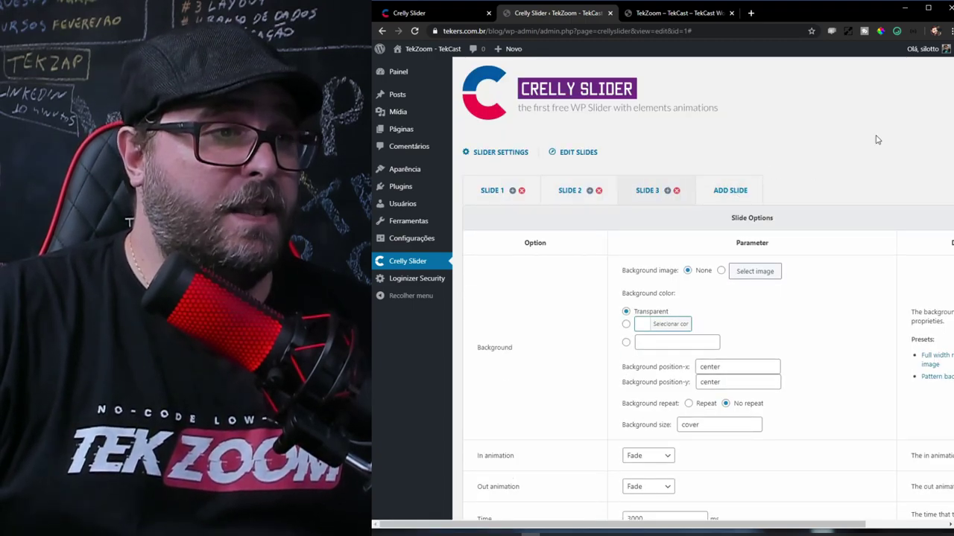
click(755, 271)
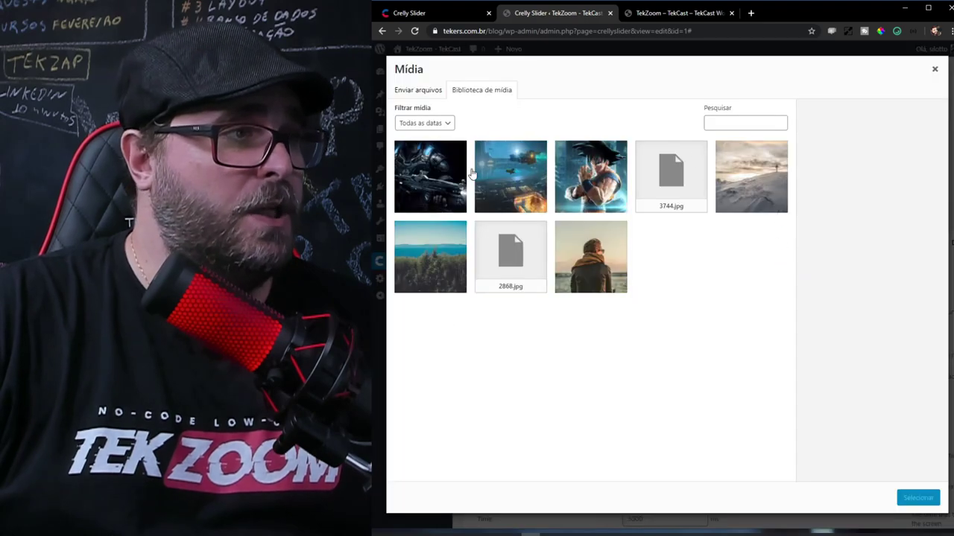
click(421, 171)
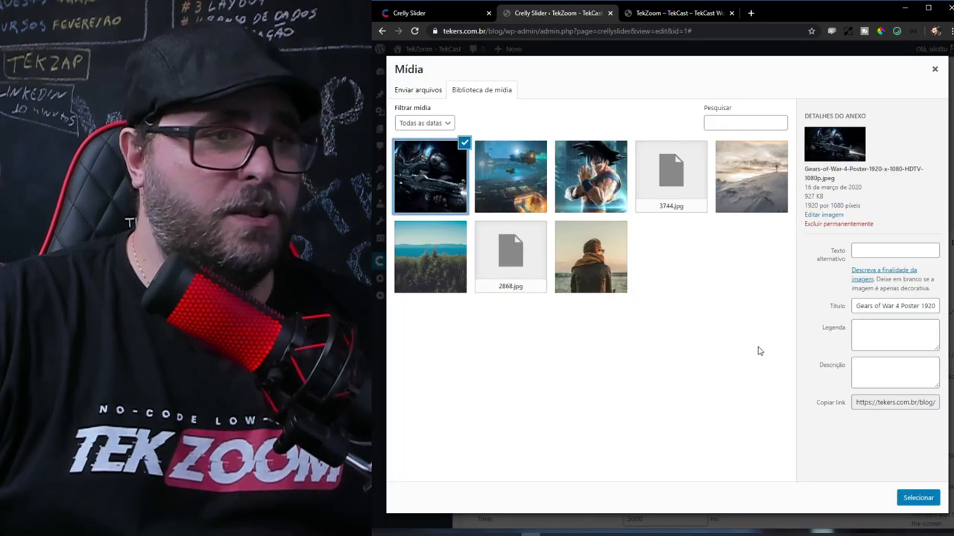
click(917, 498)
scroll(836, 234, down, 8)
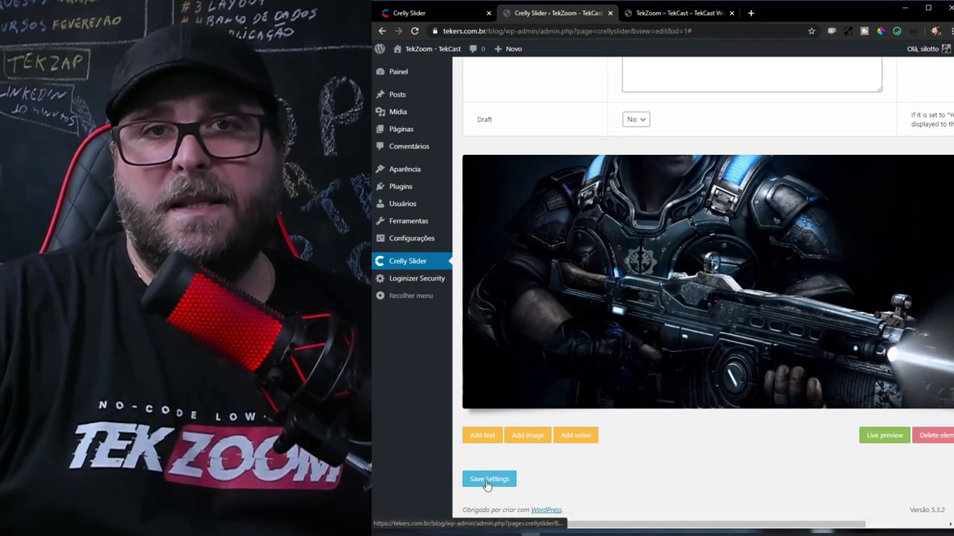
click(488, 480)
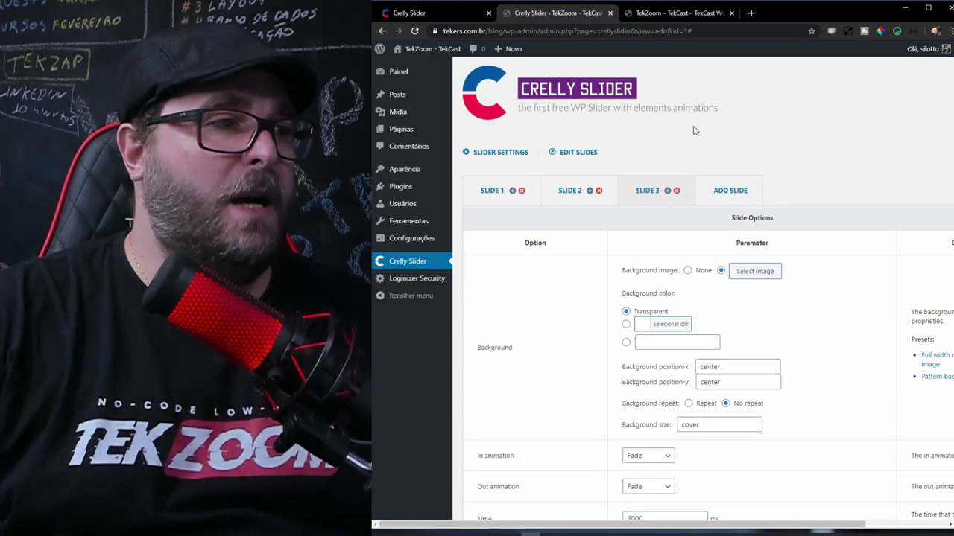
Reopen the Home slider from the sliders list and check Slide 1's preview and element options
click(407, 267)
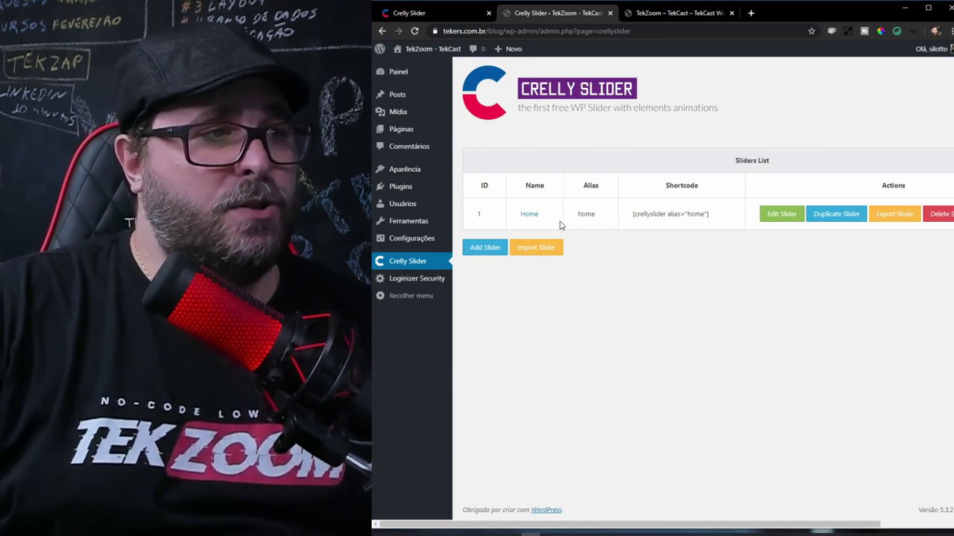
click(528, 216)
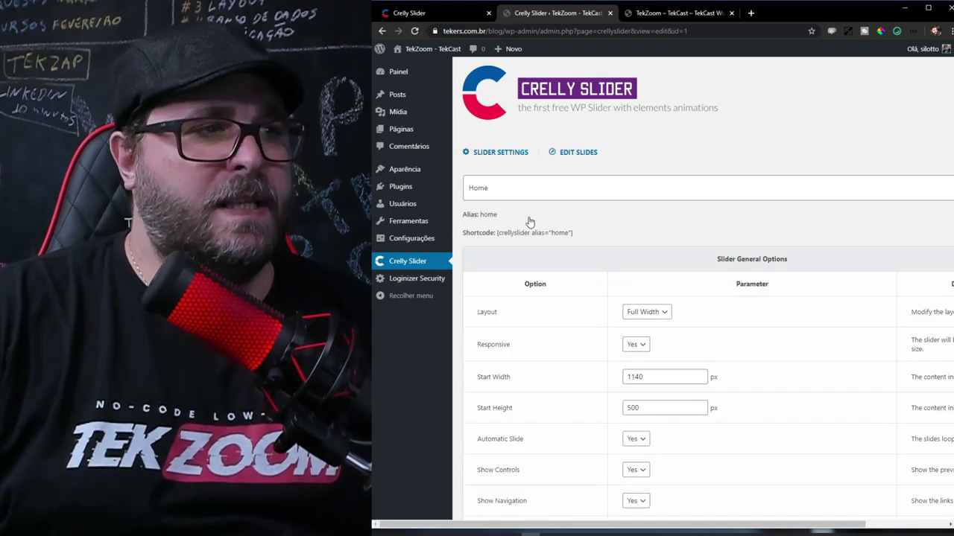
click(600, 155)
scroll(772, 223, down, 5)
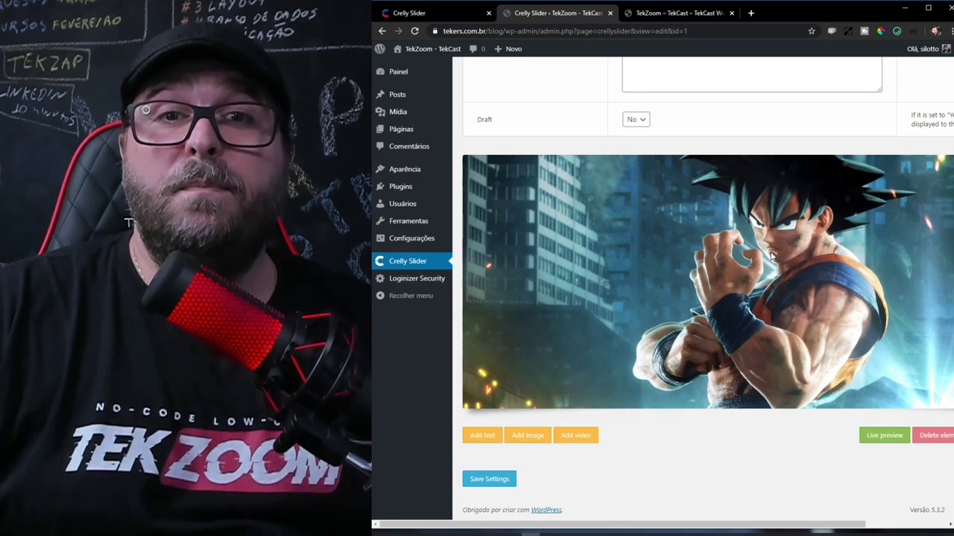
Return to the sliders list, select the Home slider's shortcode [crellyslider alias="home"], and open the site's pages list
click(426, 268)
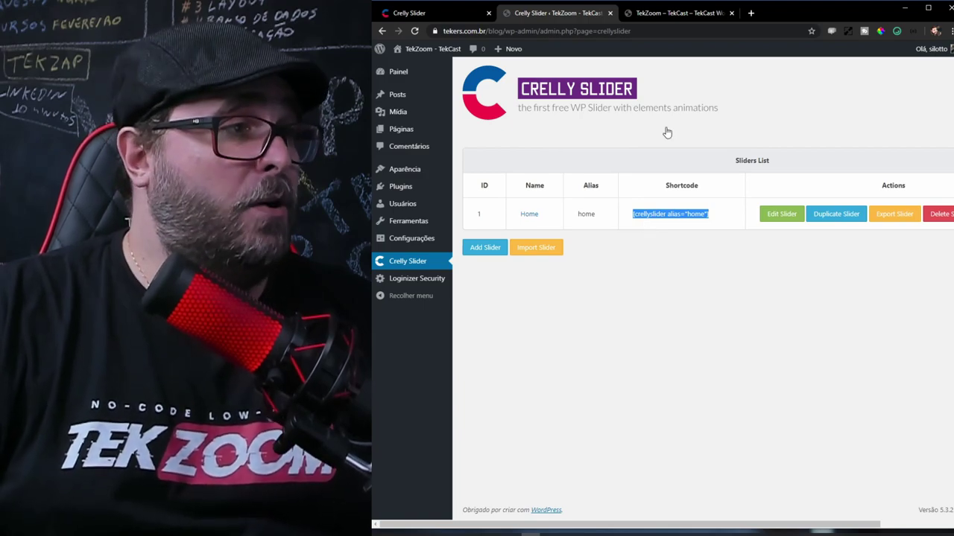
click(395, 129)
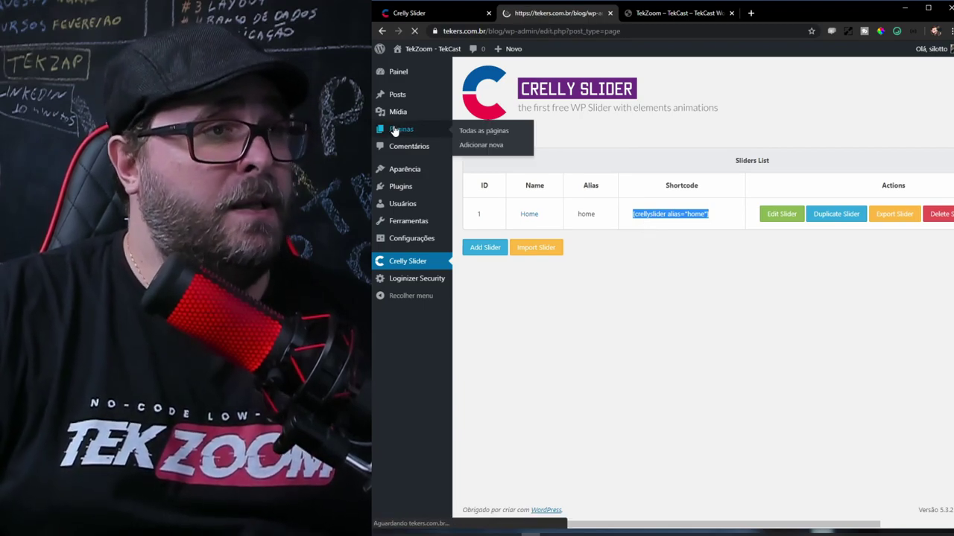
Open the Home page for editing, insert the shortcode [crellyslider alias="home"] as its content, and update the page
click(497, 150)
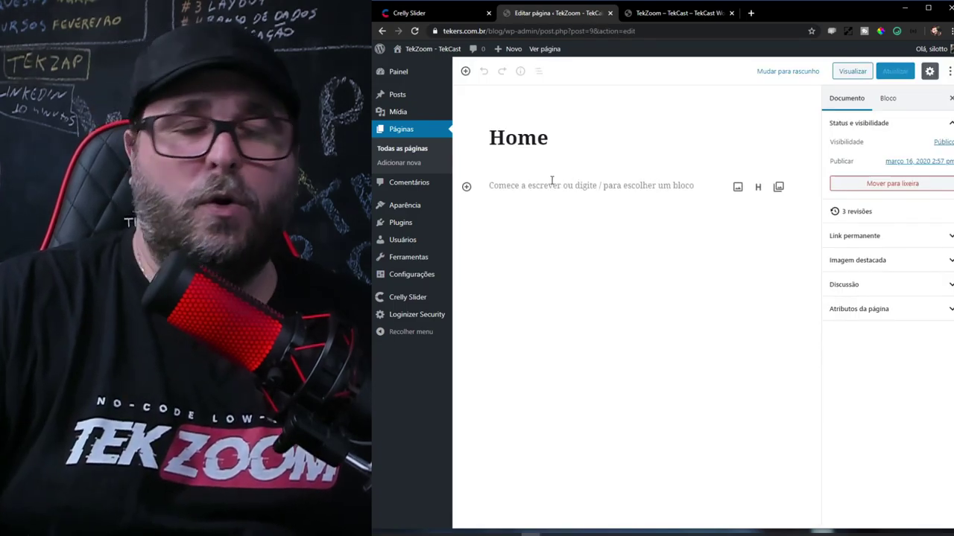
click(520, 183)
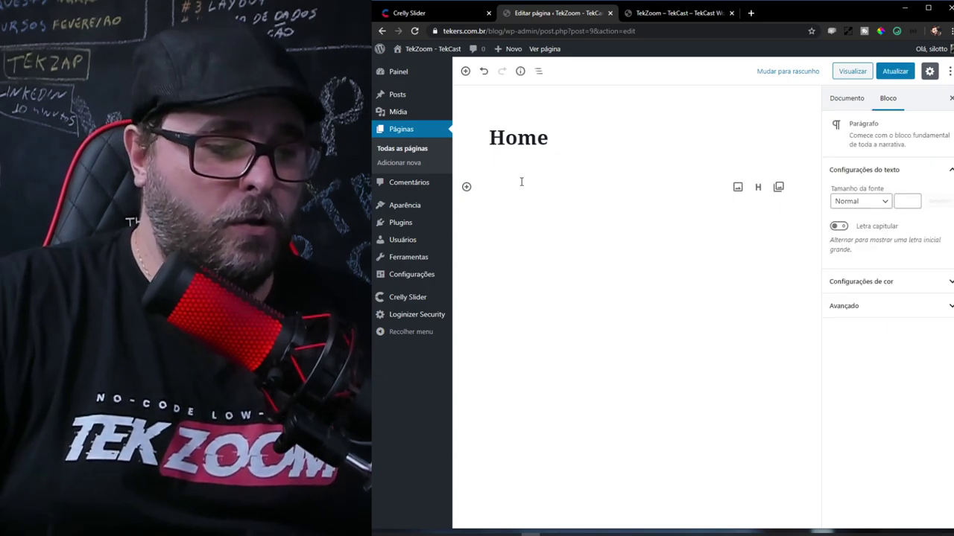
text([crellyslider alias="home"])
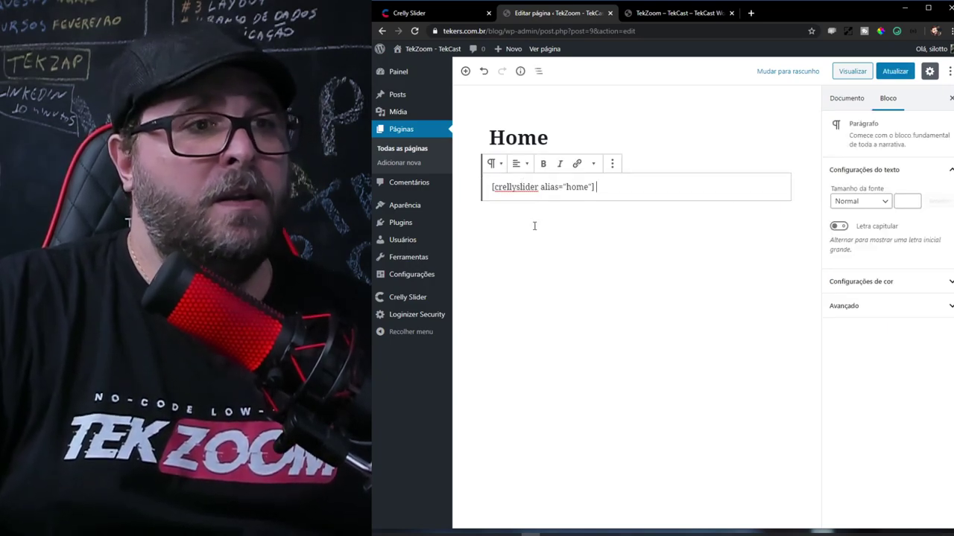
click(895, 75)
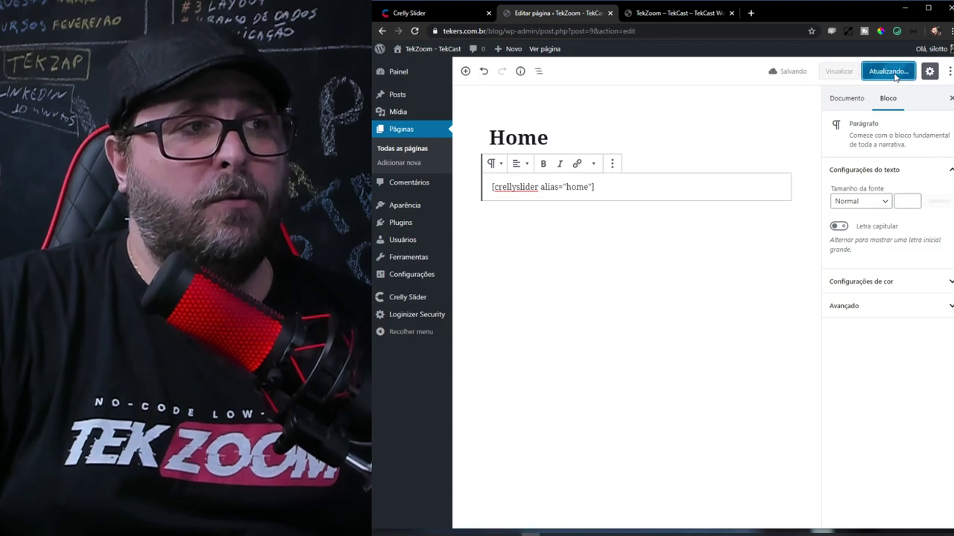
View the published Home page and test the slider's forward navigation and its three slide indicators
click(655, 11)
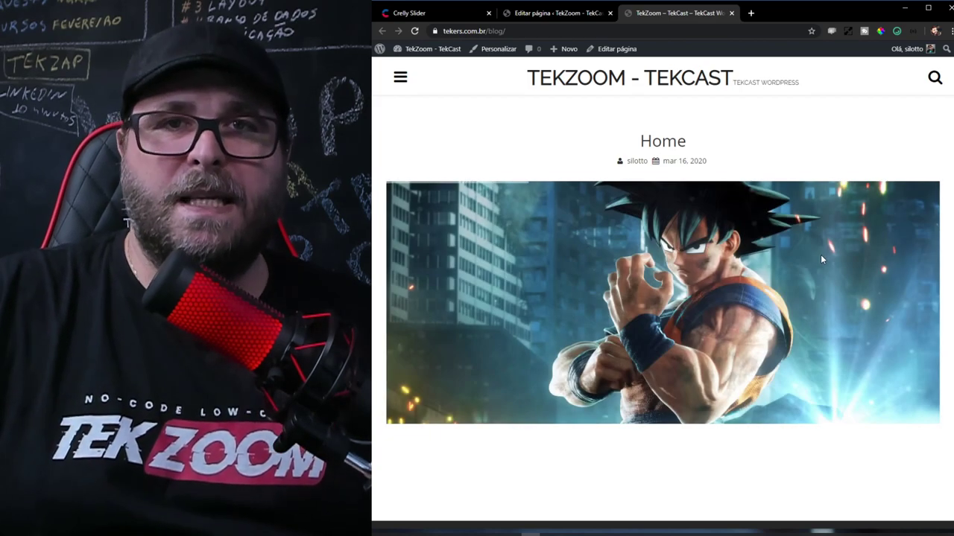
mouse_move(820, 261)
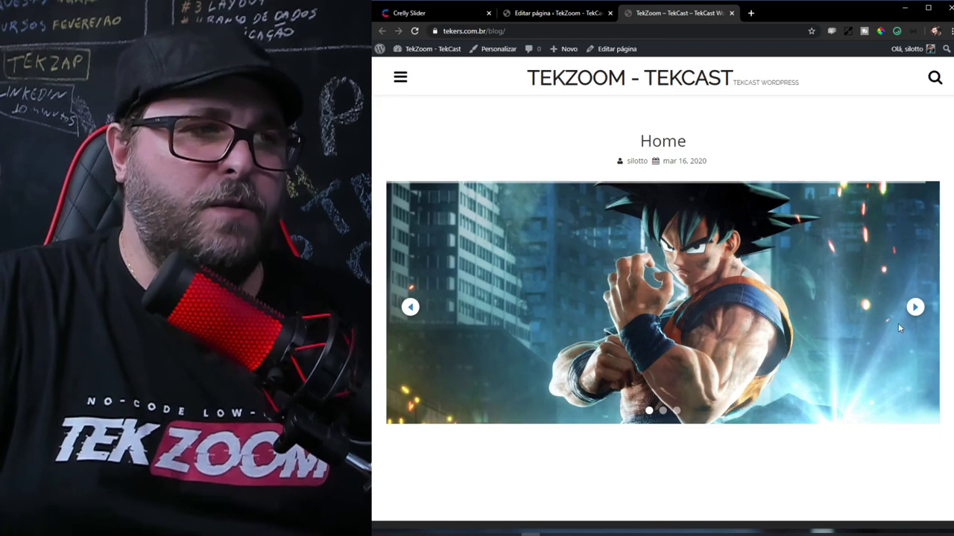
click(917, 310)
click(916, 311)
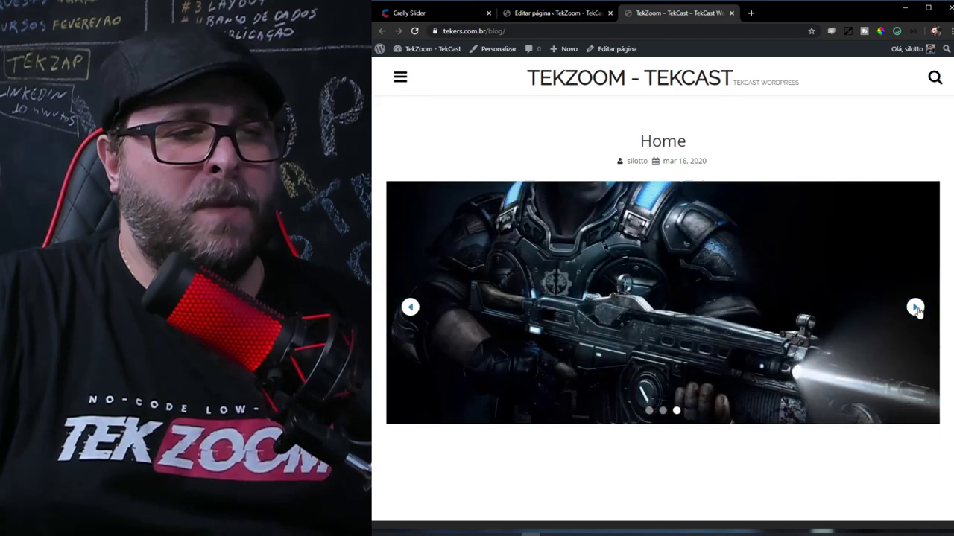
click(651, 412)
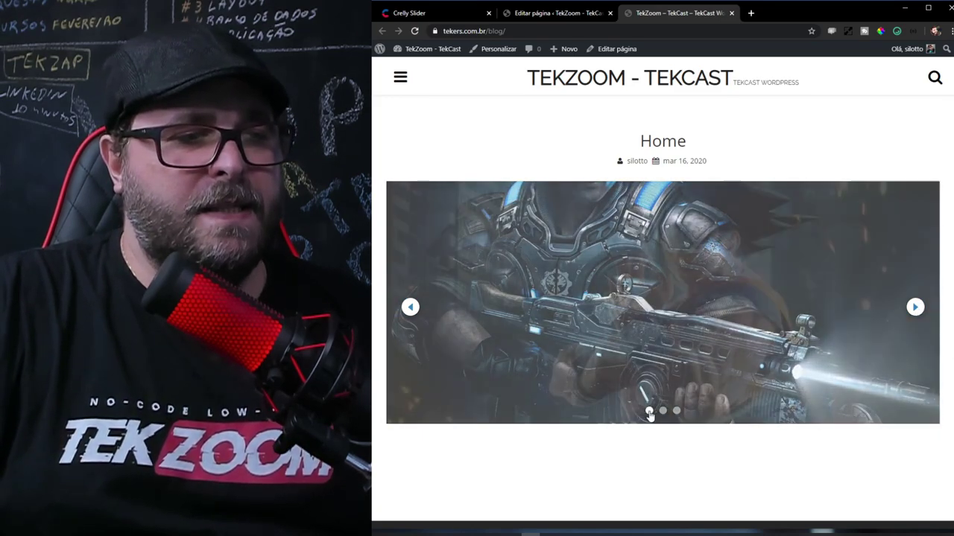
click(663, 411)
click(676, 411)
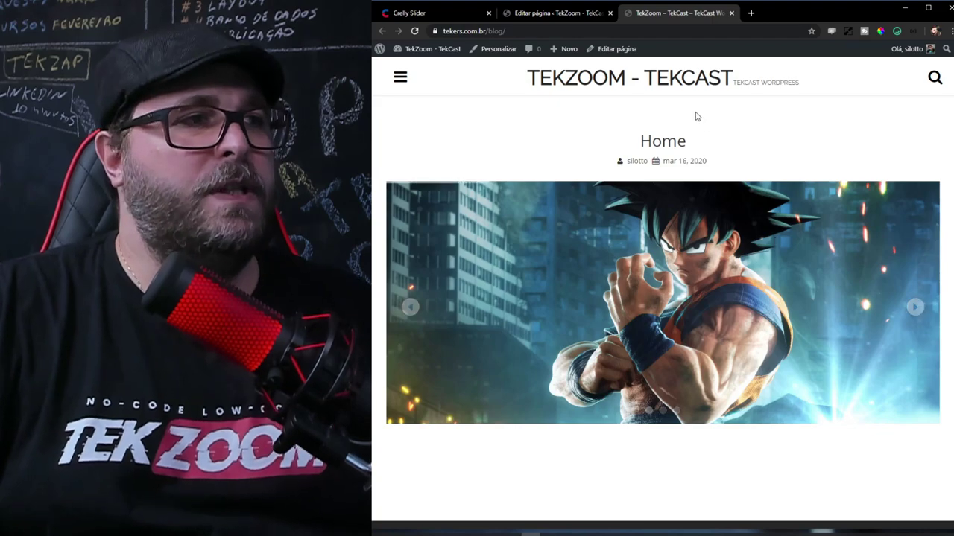
Return to the editor, go to the site's posts list, and open the "Hello world!" post for editing
click(543, 15)
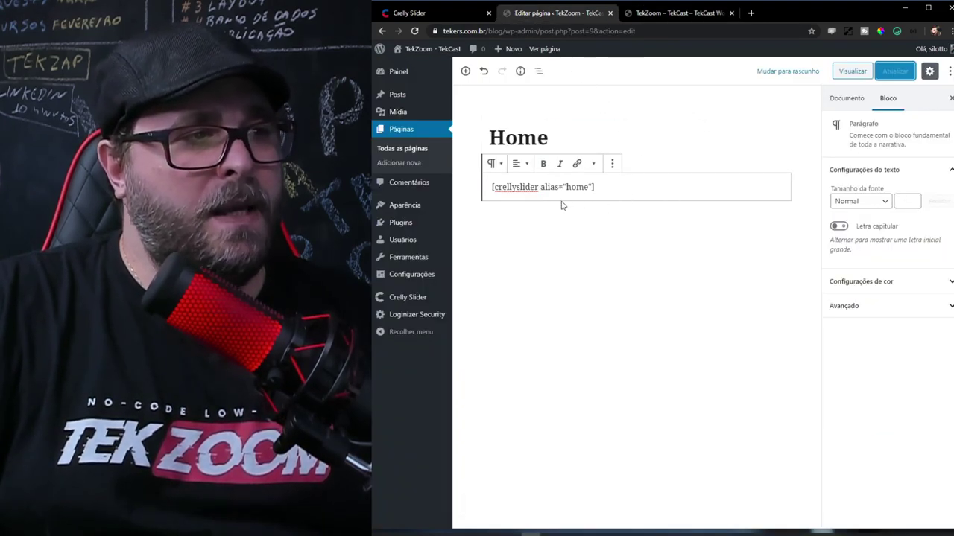
click(411, 96)
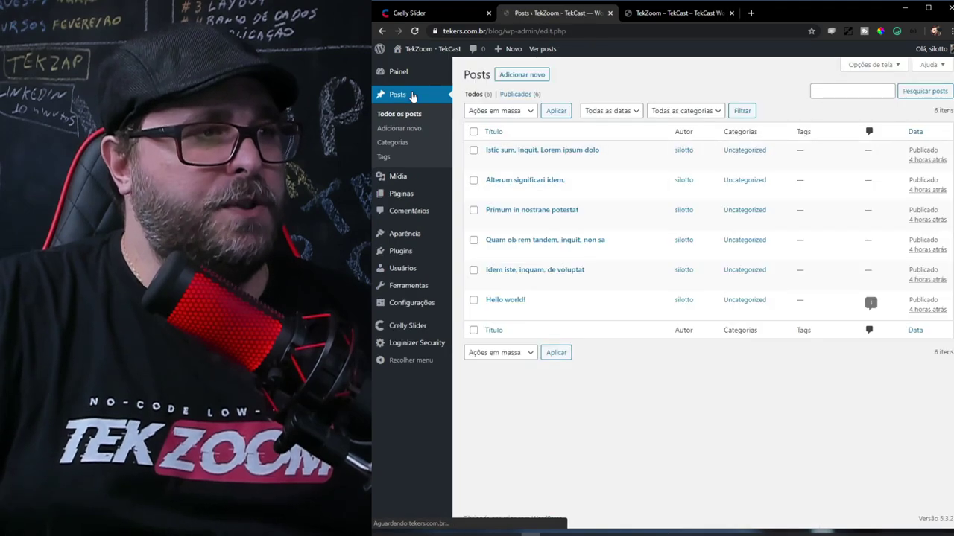
click(515, 150)
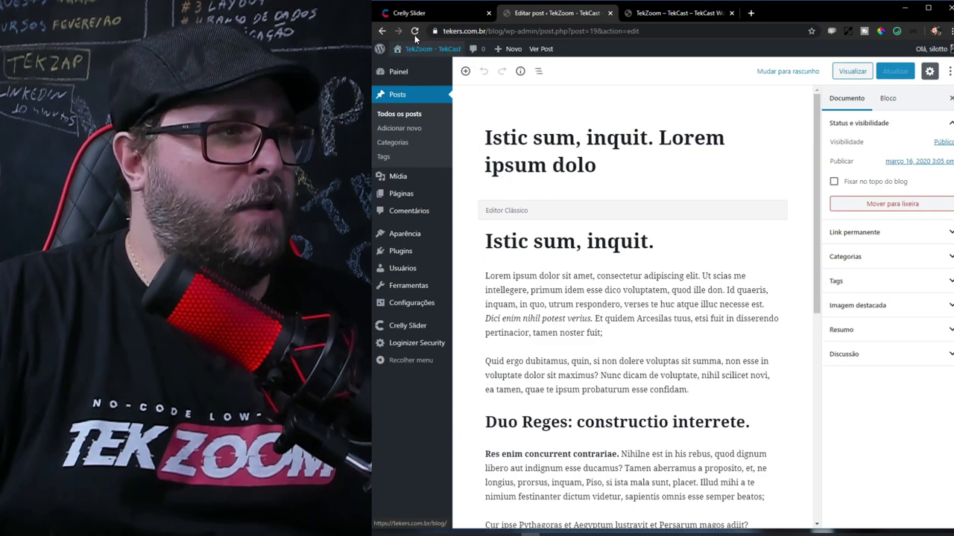
click(396, 114)
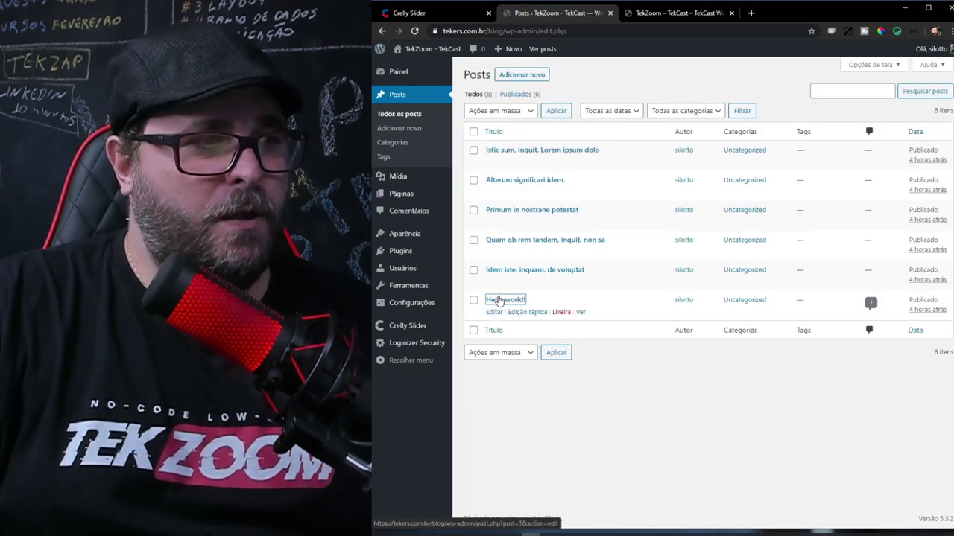
click(500, 300)
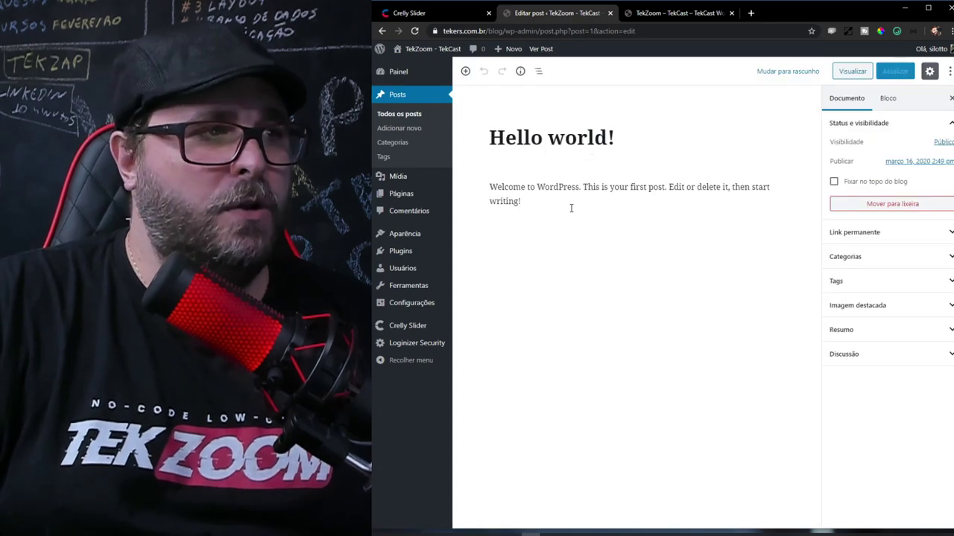
Add the shortcode [crellyslider alias="home"] in a new paragraph below the welcome text and update the post
click(570, 208)
key(Return)
key(Return)
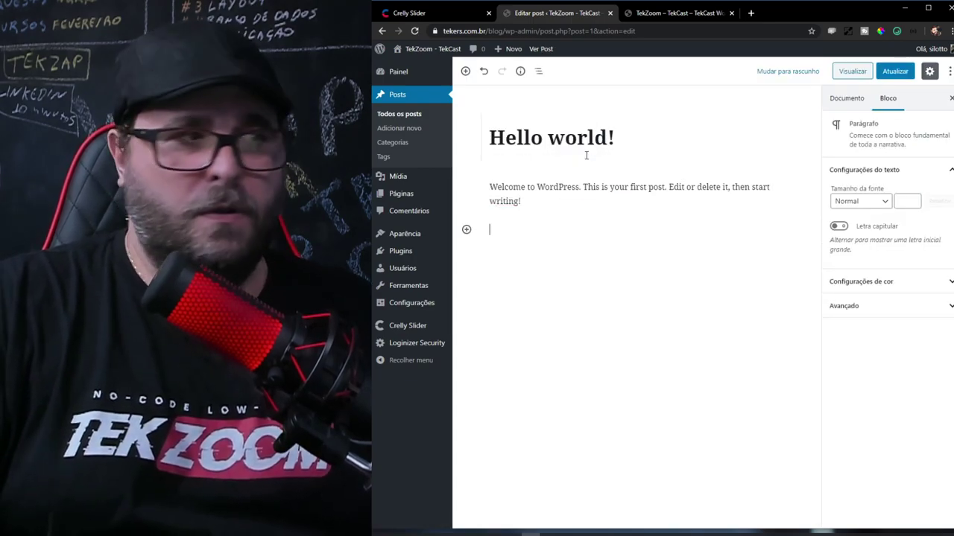
text([crellyslider alias="home"])
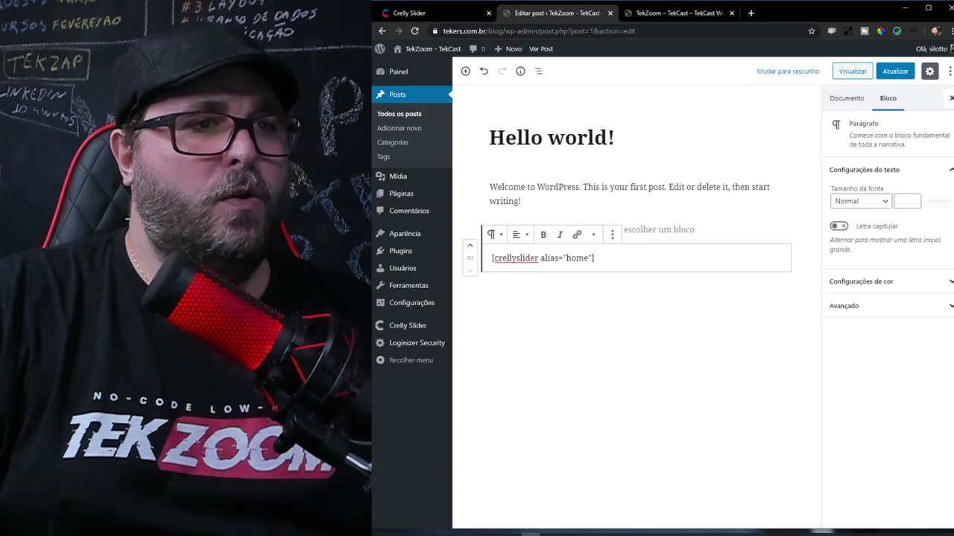
click(897, 72)
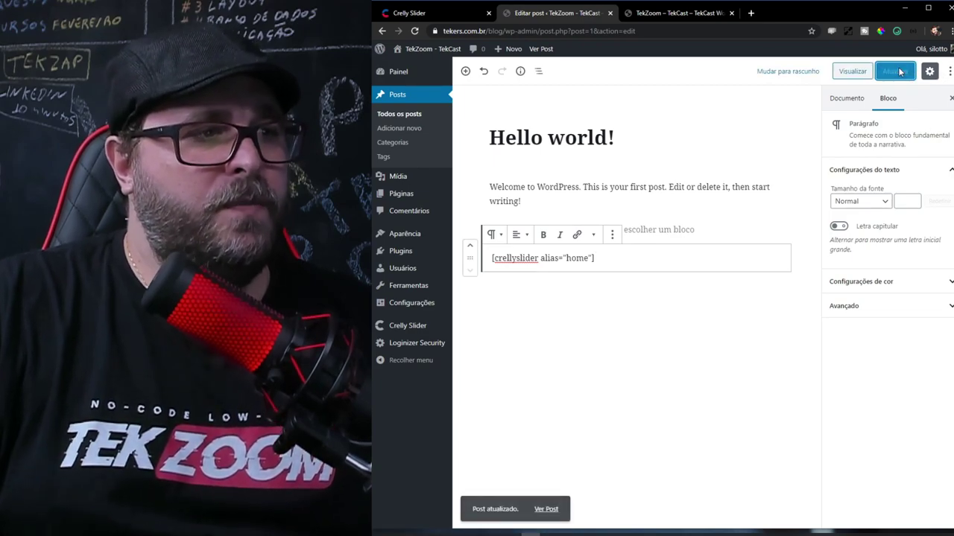
View the published "Hello World!" post through the site's navigation and advance its slider to the third slide
click(668, 13)
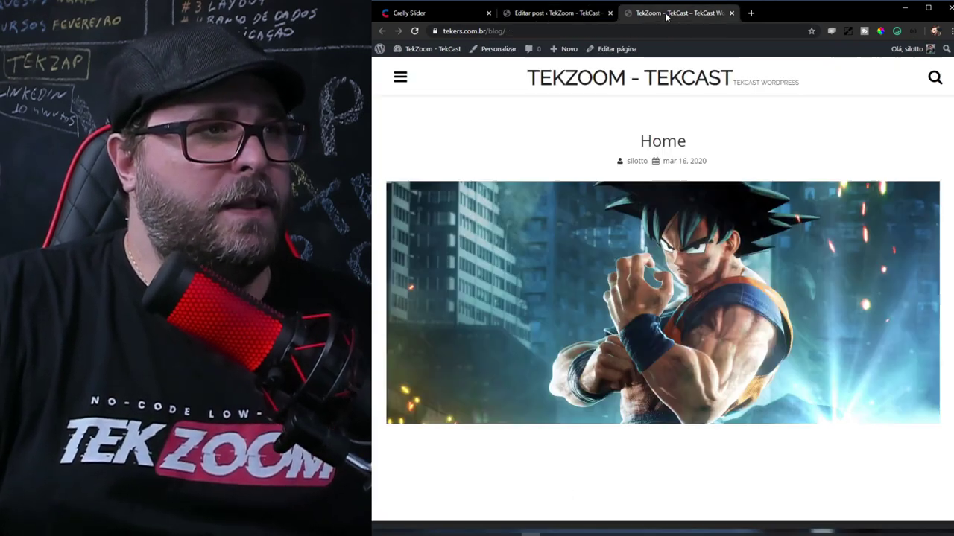
click(398, 77)
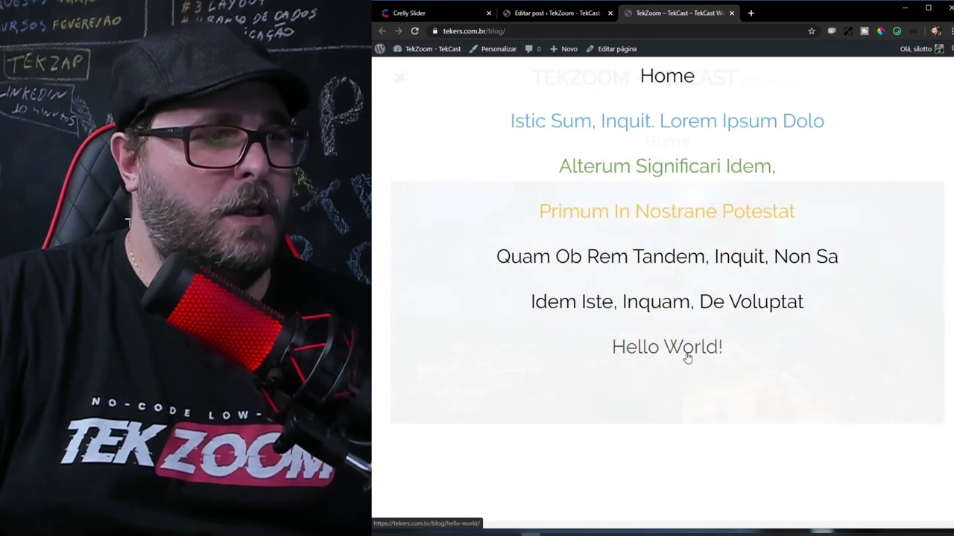
click(688, 357)
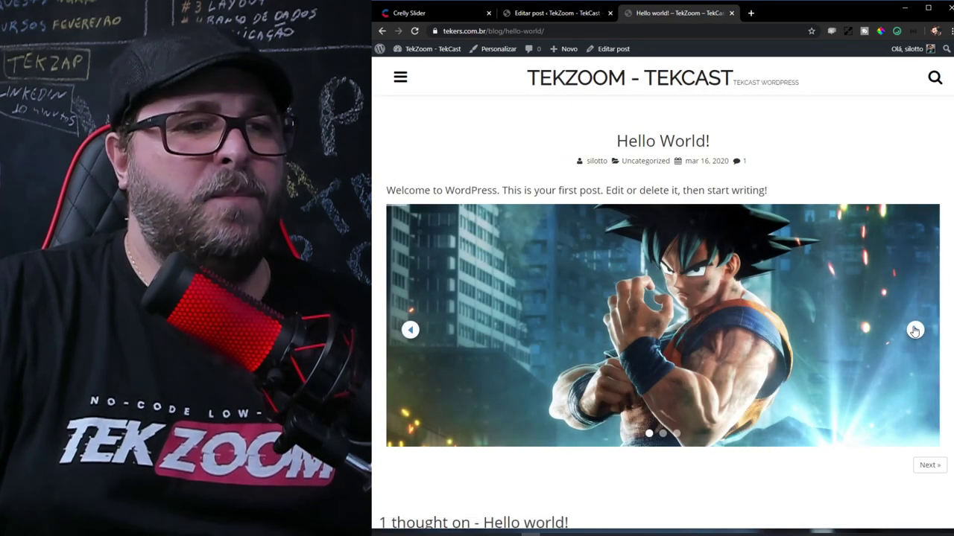
click(915, 330)
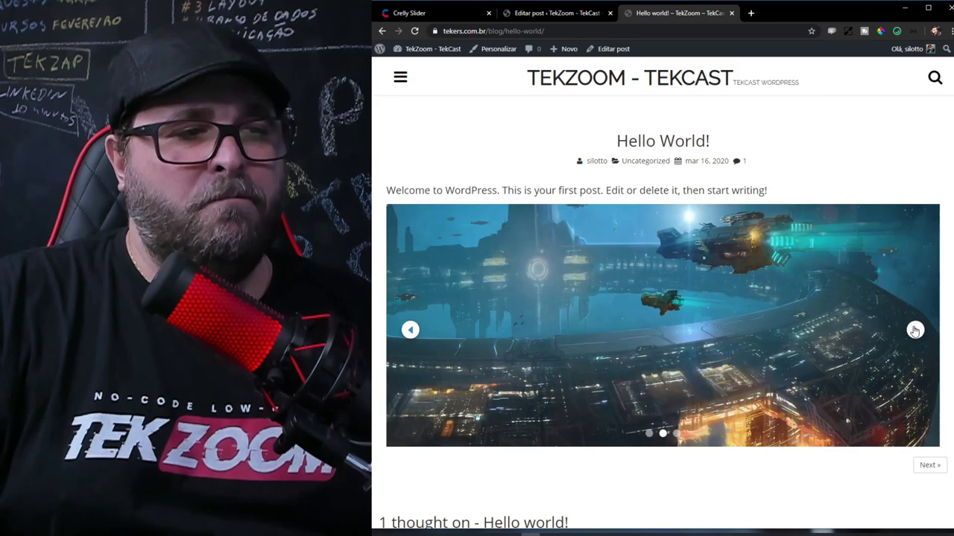
click(916, 329)
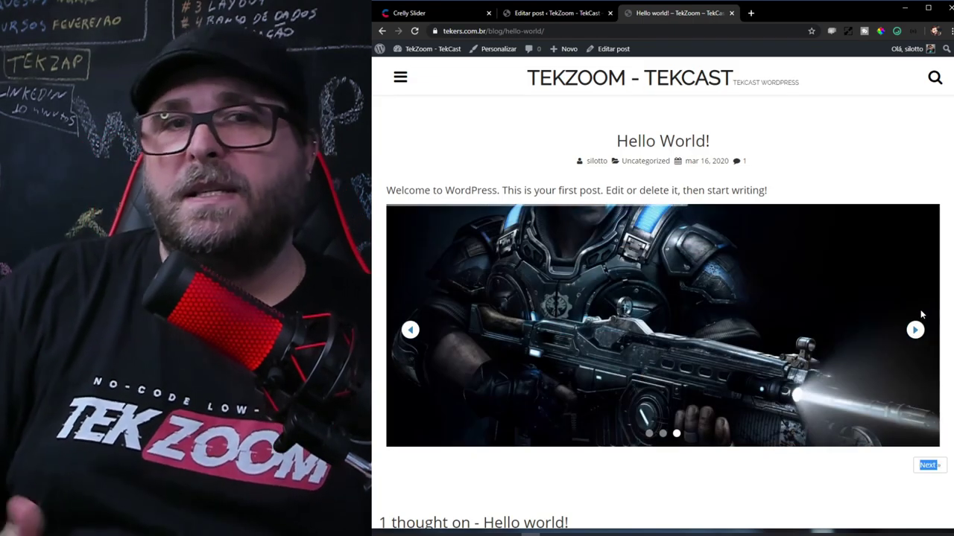